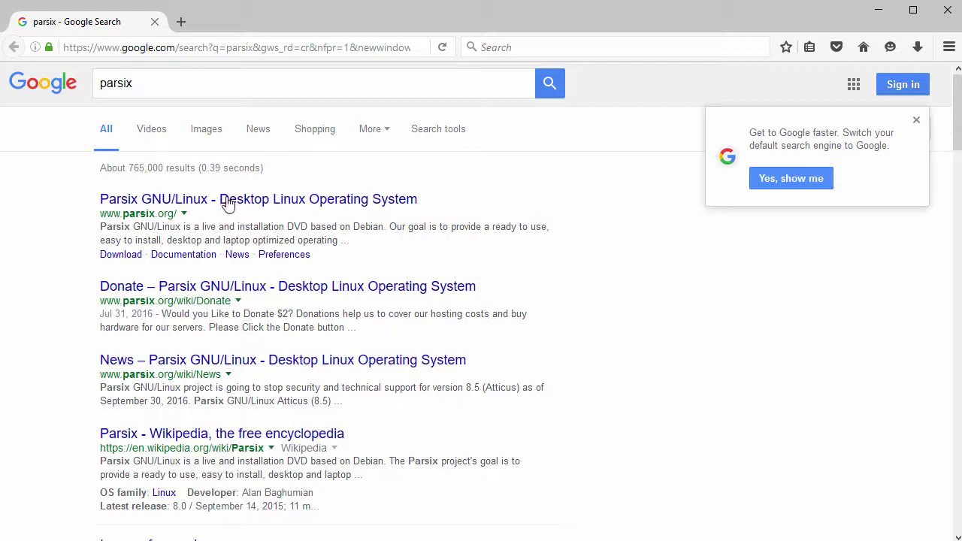
Open the Parsix GNU/Linux website from the search results, skim its home page and go to the download page.
click(270, 203)
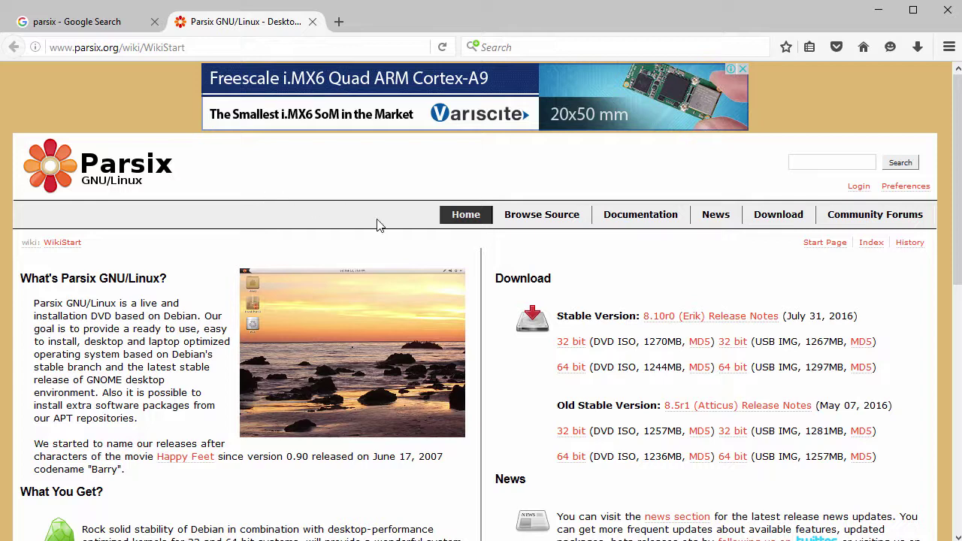
scroll(378, 222, down, 3)
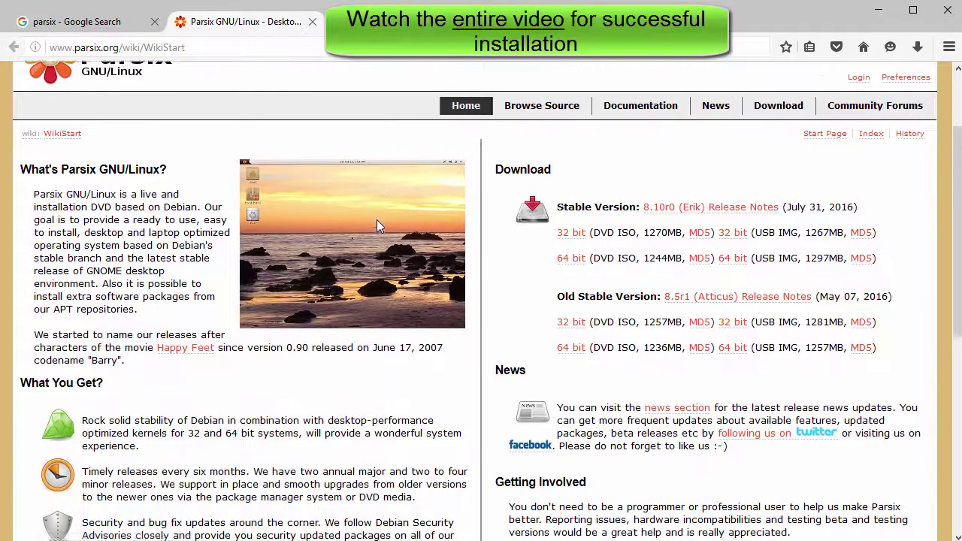
scroll(376, 226, down, 4)
scroll(377, 226, up, 5)
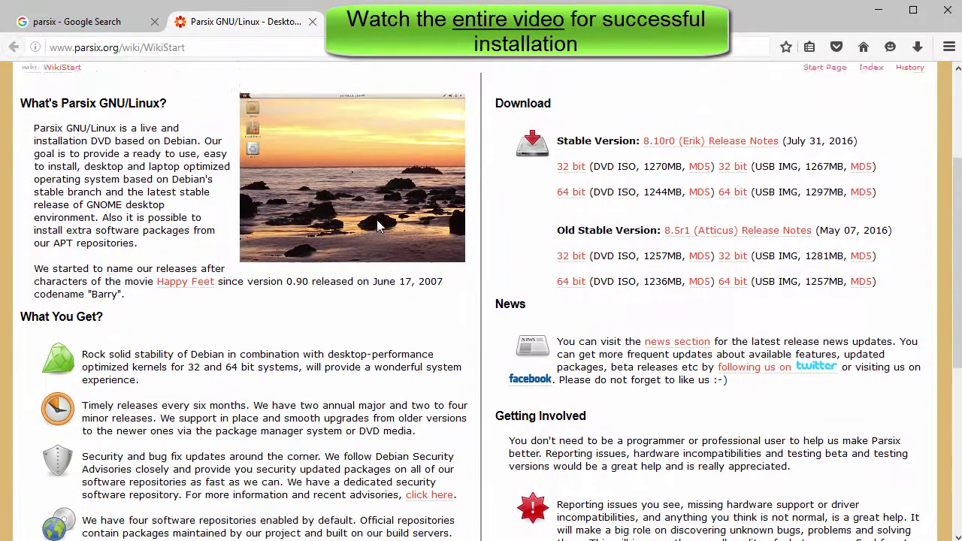
scroll(378, 227, up, 3)
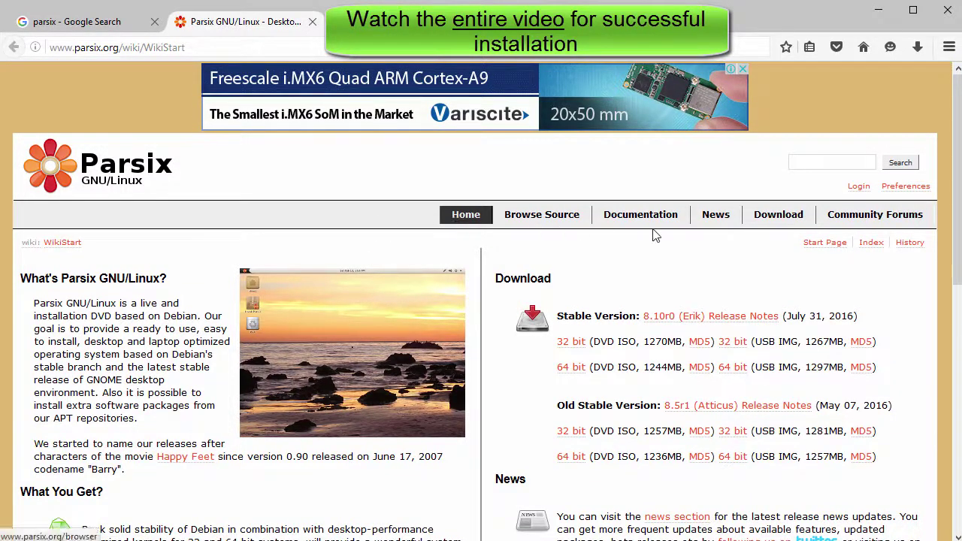
click(779, 223)
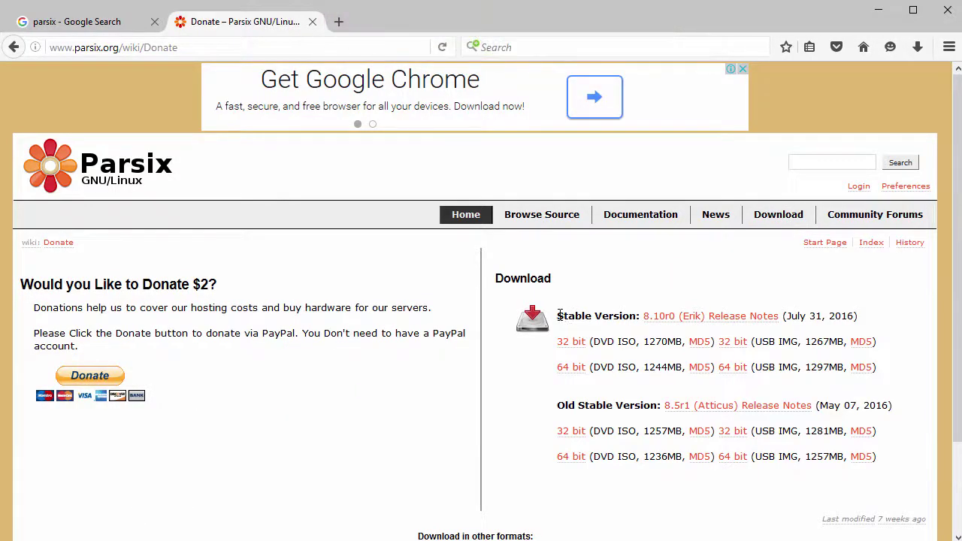
Try to download the 64-bit DVD ISO of stable version 8.10r0 into Downloads, declining to overwrite the existing parsix_8.10r0-amd64.iso.
drag(579, 316, 637, 315)
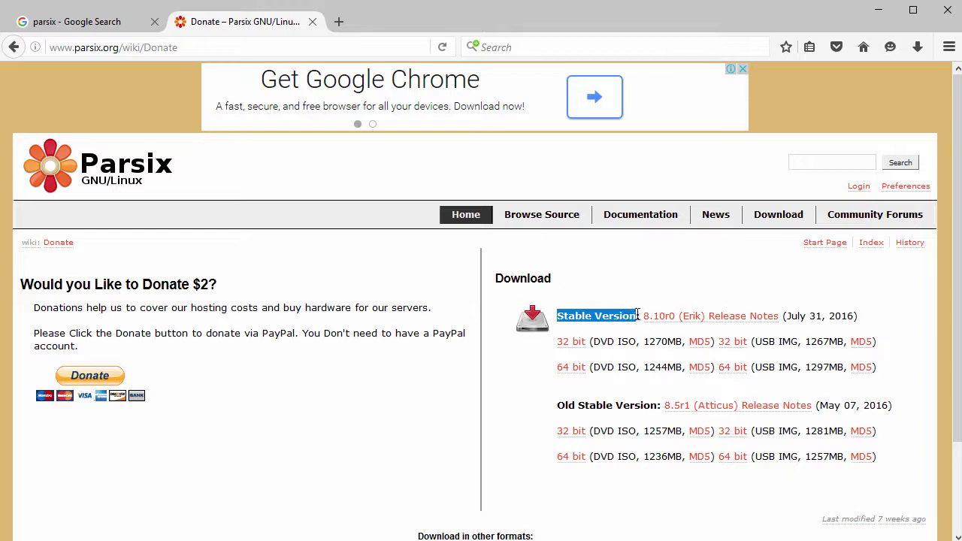
click(571, 368)
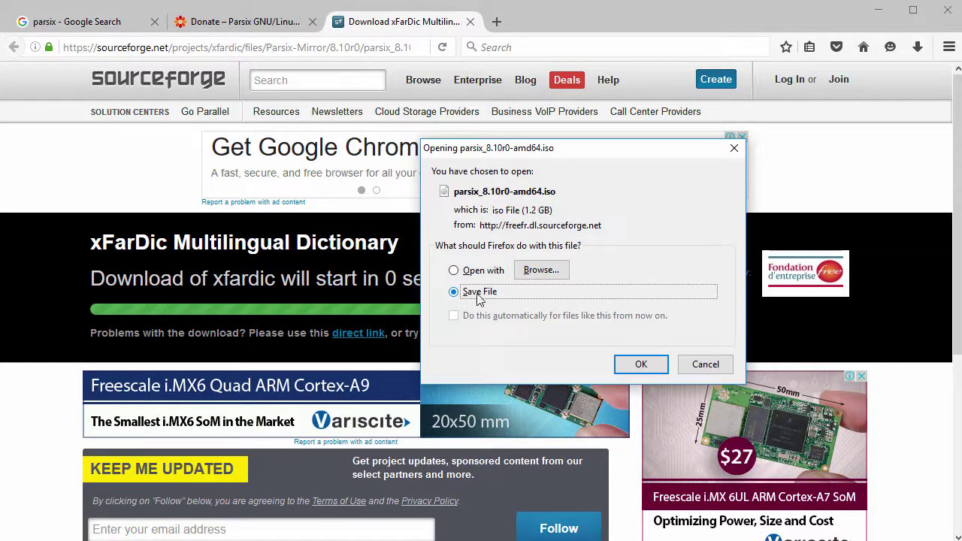
click(641, 364)
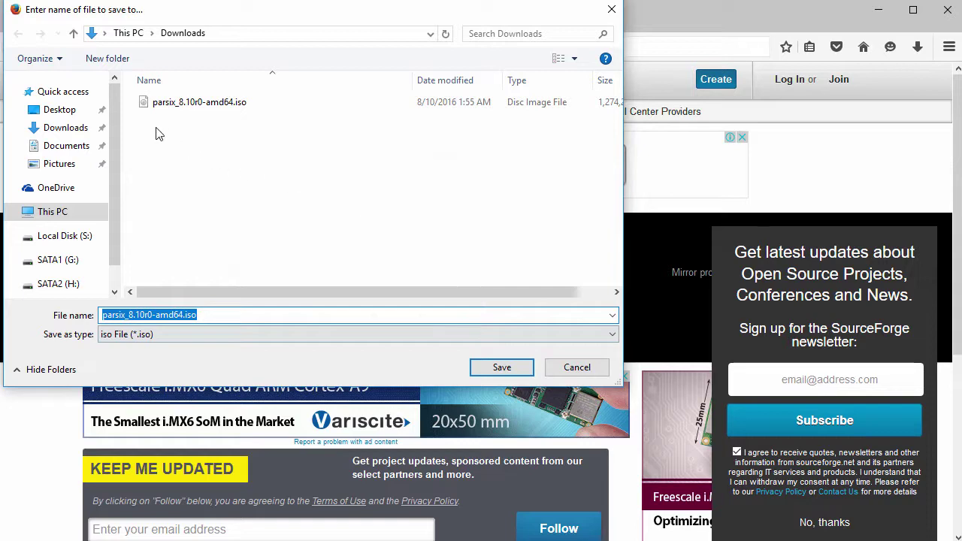
click(505, 368)
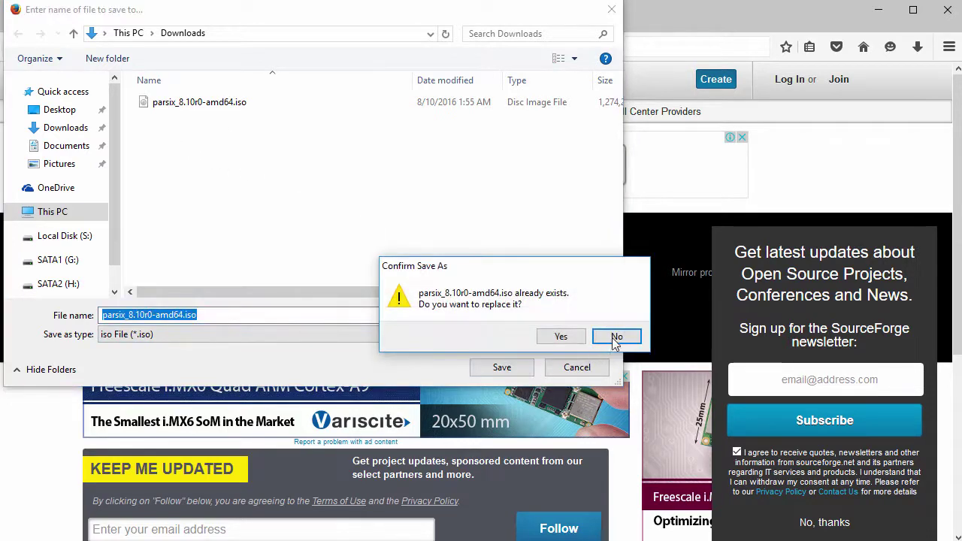
click(616, 336)
click(578, 368)
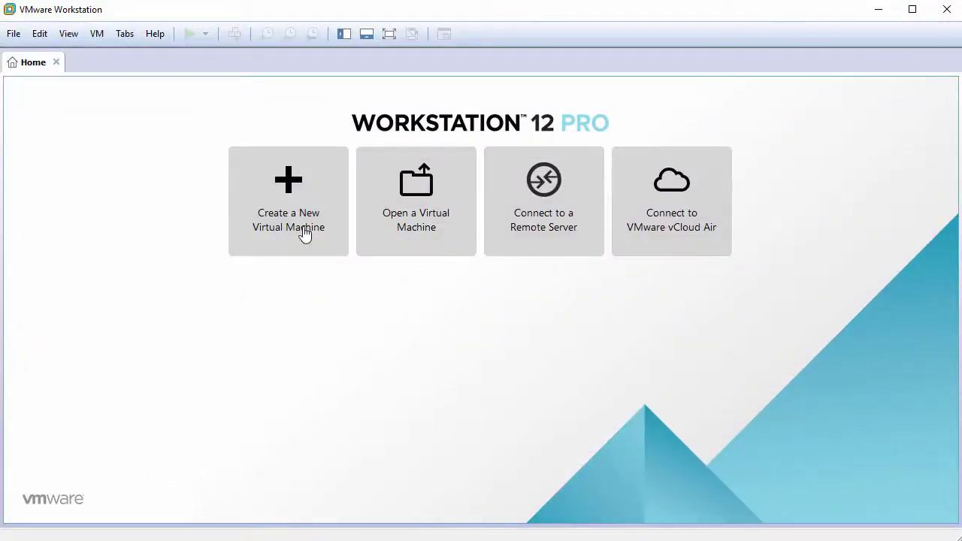
Switch to VMware Workstation and start a new virtual machine with the Typical configuration and a blank hard disk, without installer media.
click(290, 194)
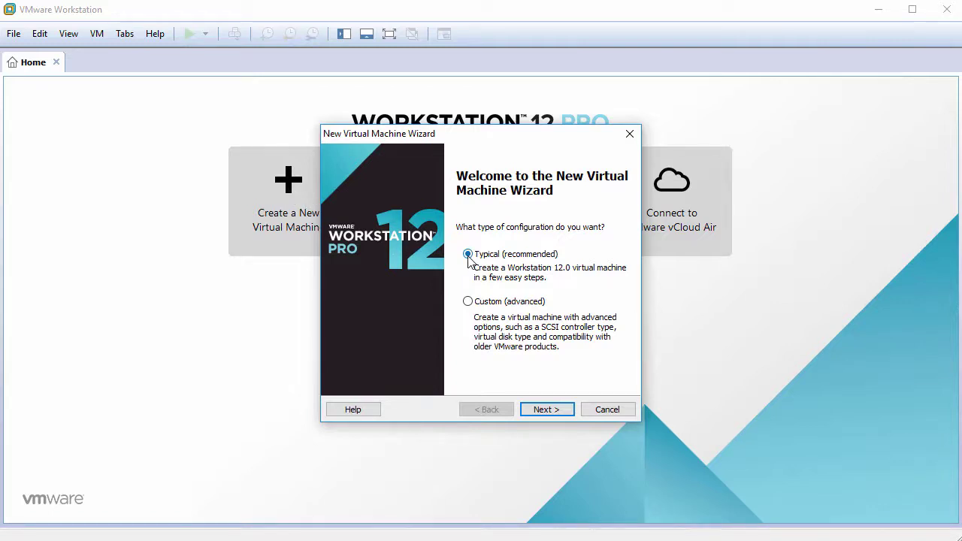
click(554, 411)
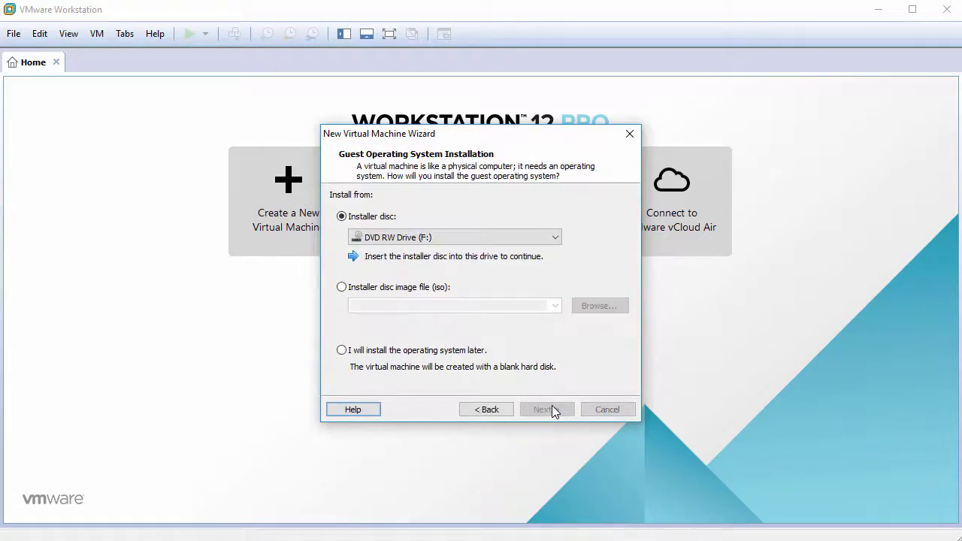
click(411, 351)
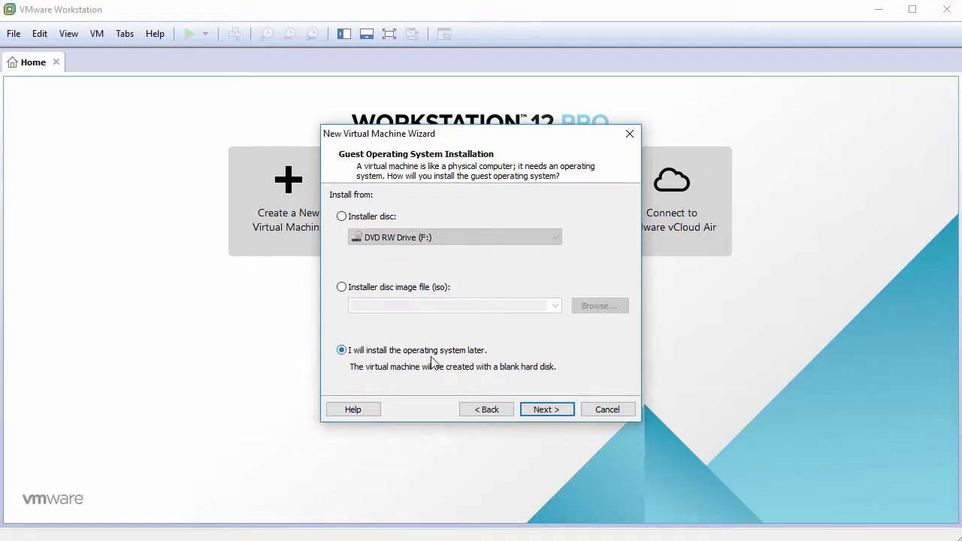
click(546, 409)
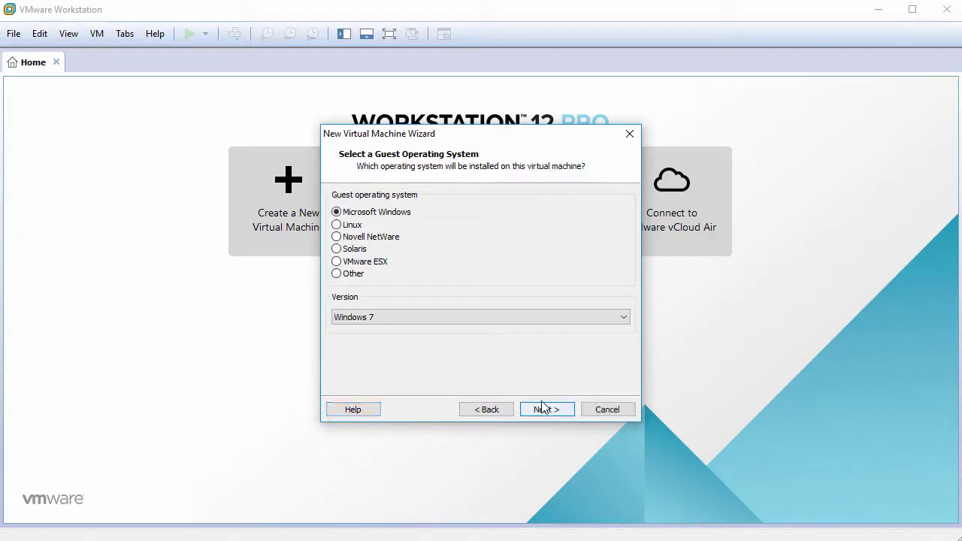
Choose Linux as the guest operating system with Debian 8.x 64-bit as its version.
click(351, 227)
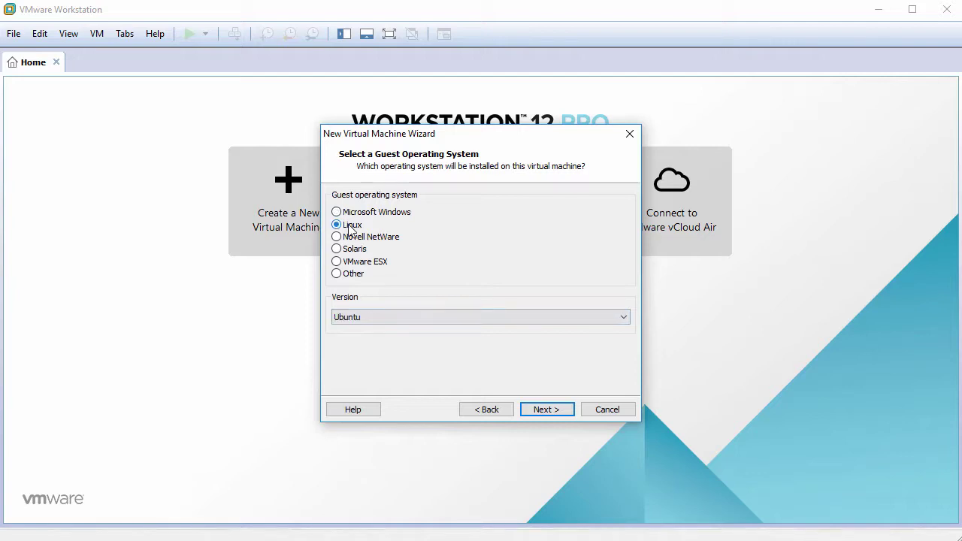
click(369, 316)
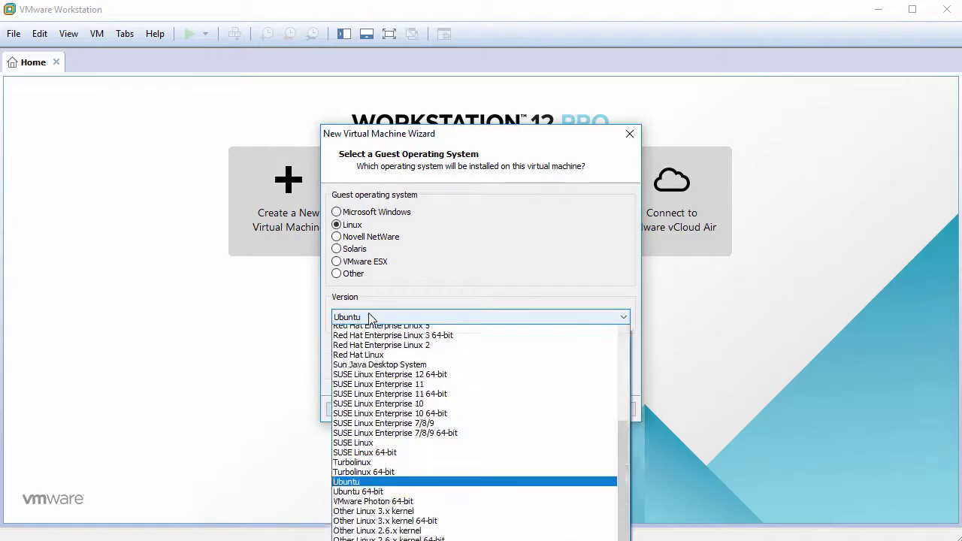
scroll(381, 365, up, 7)
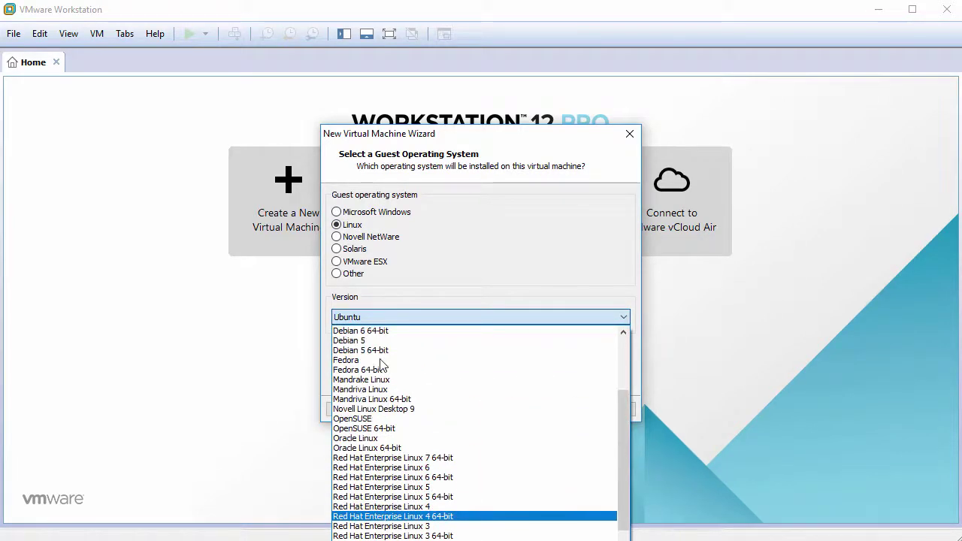
scroll(382, 367, up, 3)
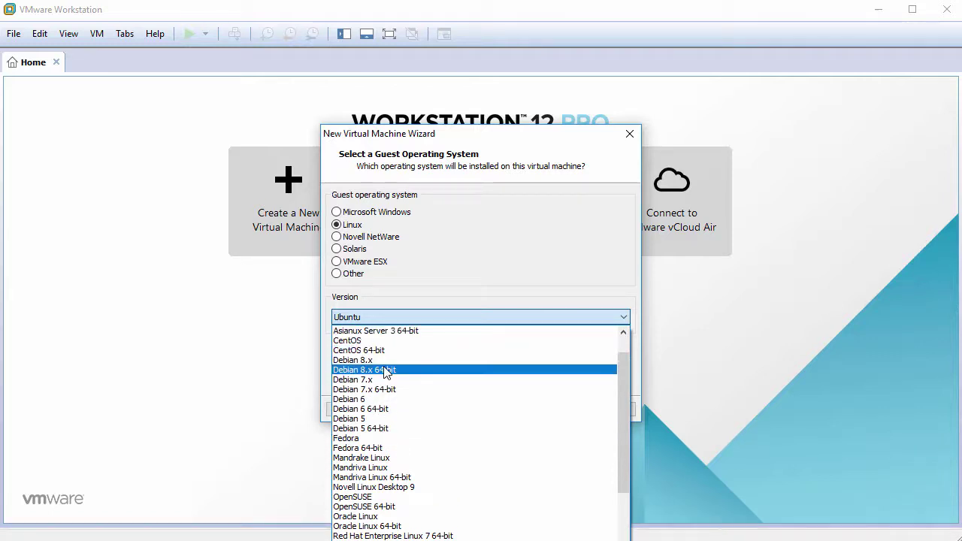
click(386, 371)
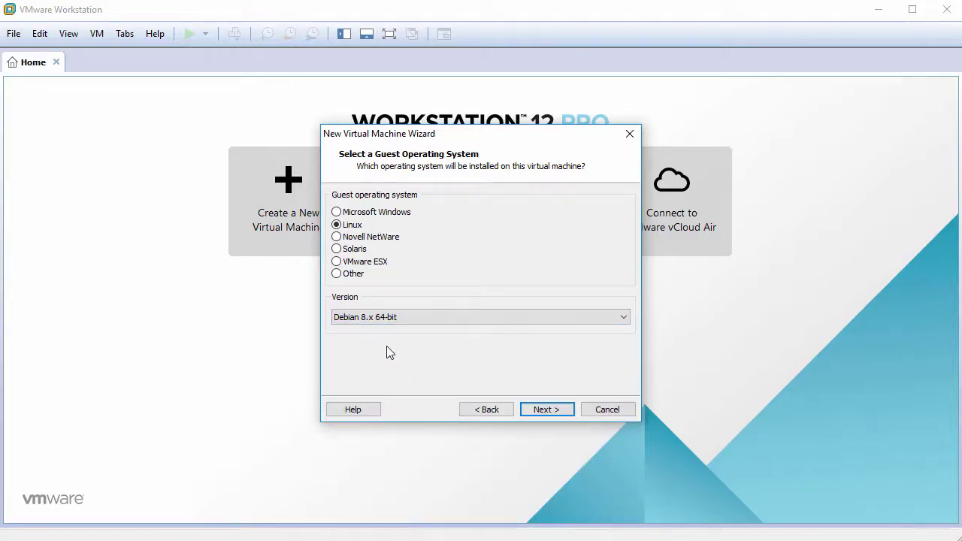
click(538, 410)
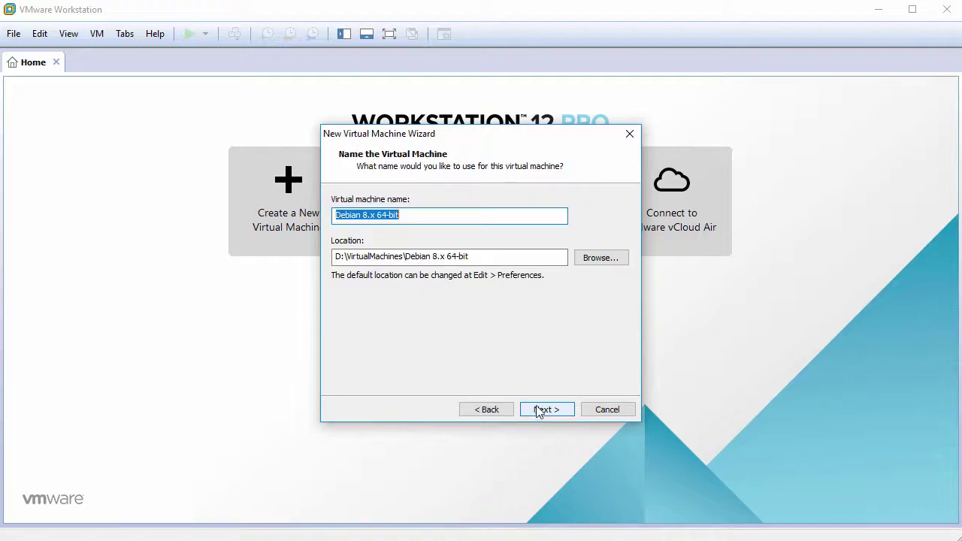
Name the virtual machine Parsix8.10 and accept the matching storage location.
text(Par)
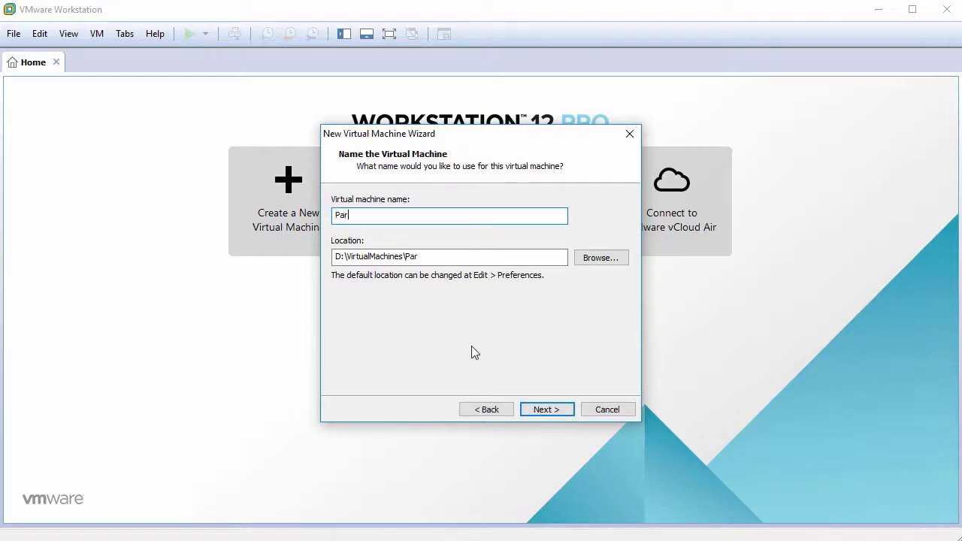
text(six8.10)
click(552, 412)
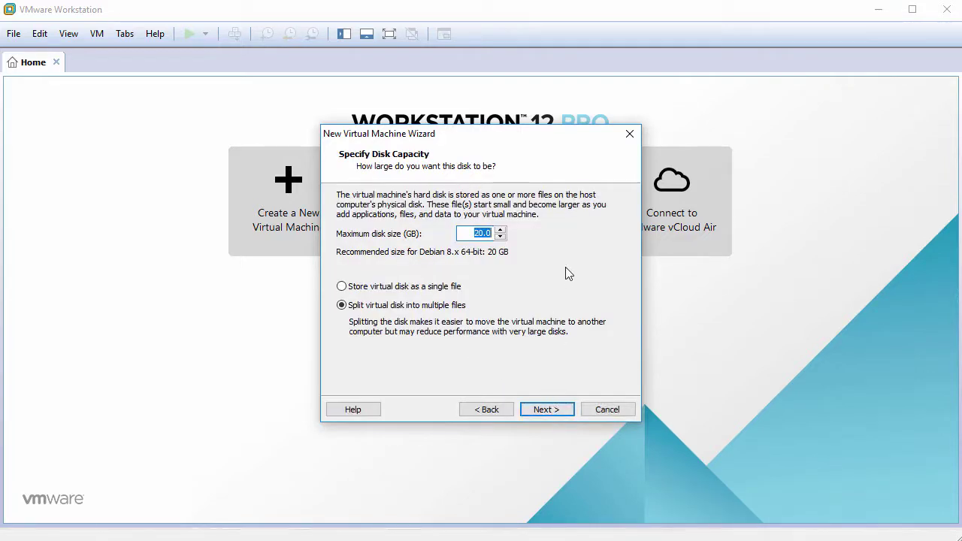
Set the maximum disk size to 60 GB and store the virtual disk as a single file.
text(60)
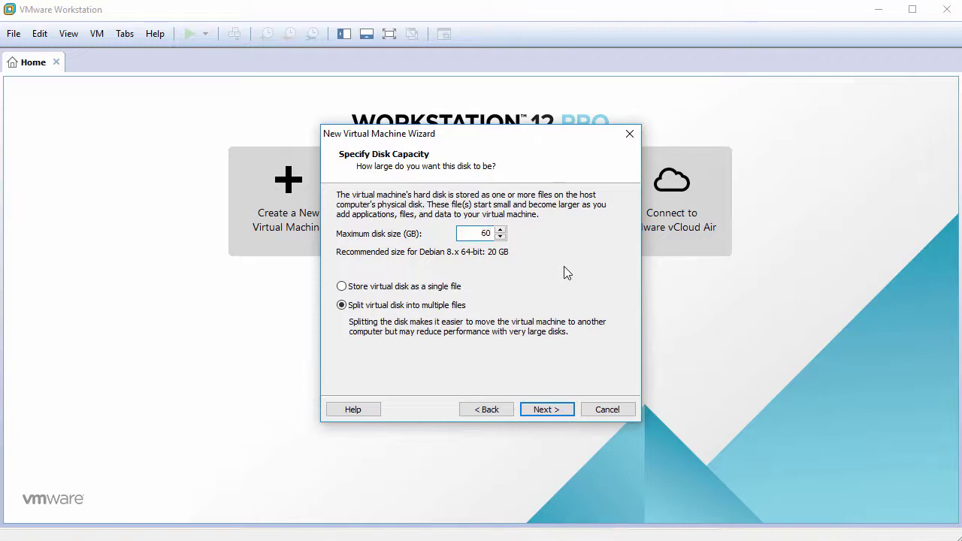
click(441, 290)
click(546, 410)
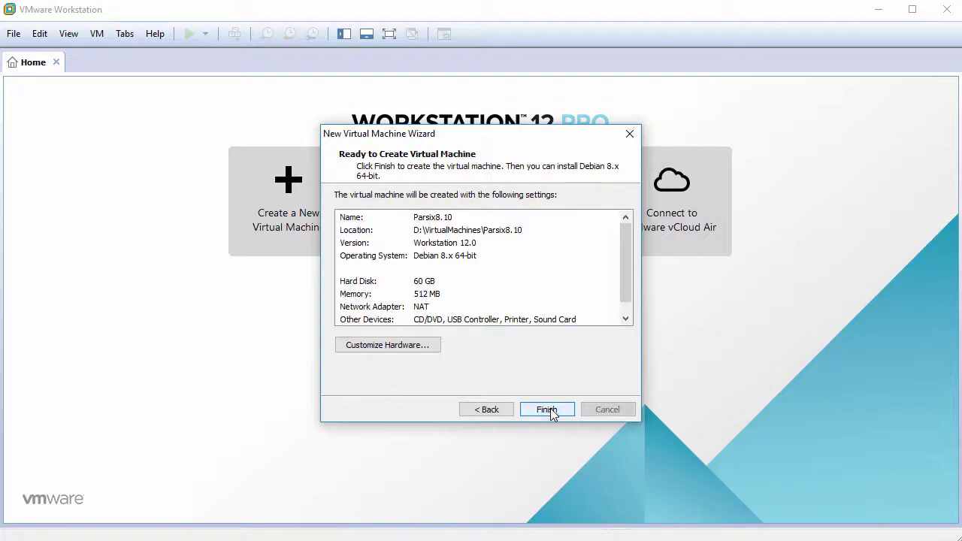
Customize the virtual machine's hardware with 2048 MB of memory and 2 cores per processor.
click(398, 348)
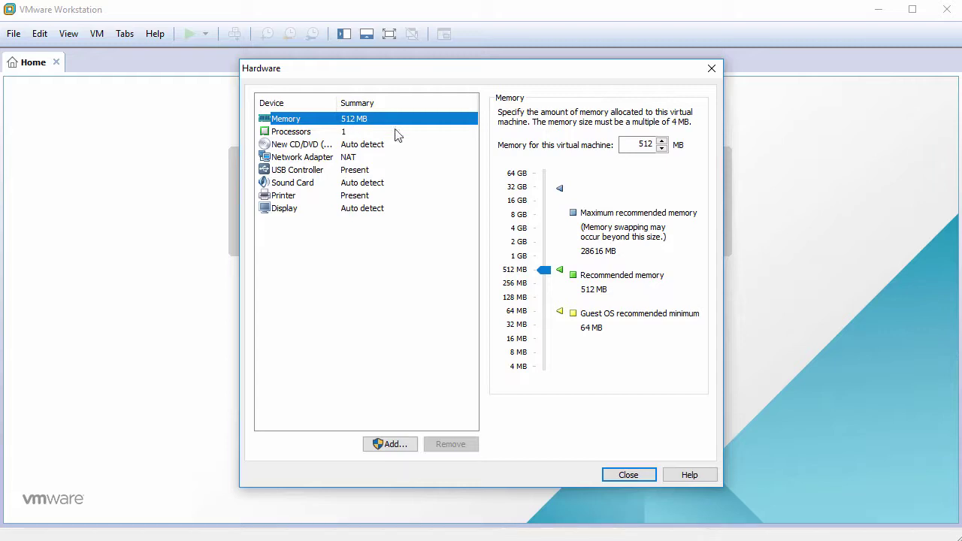
double_click(660, 144)
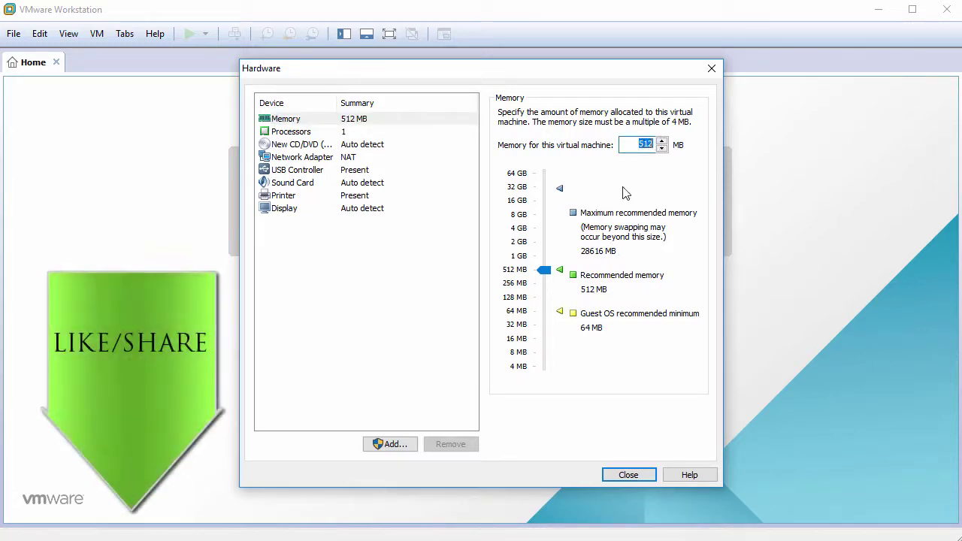
text(2048)
click(307, 132)
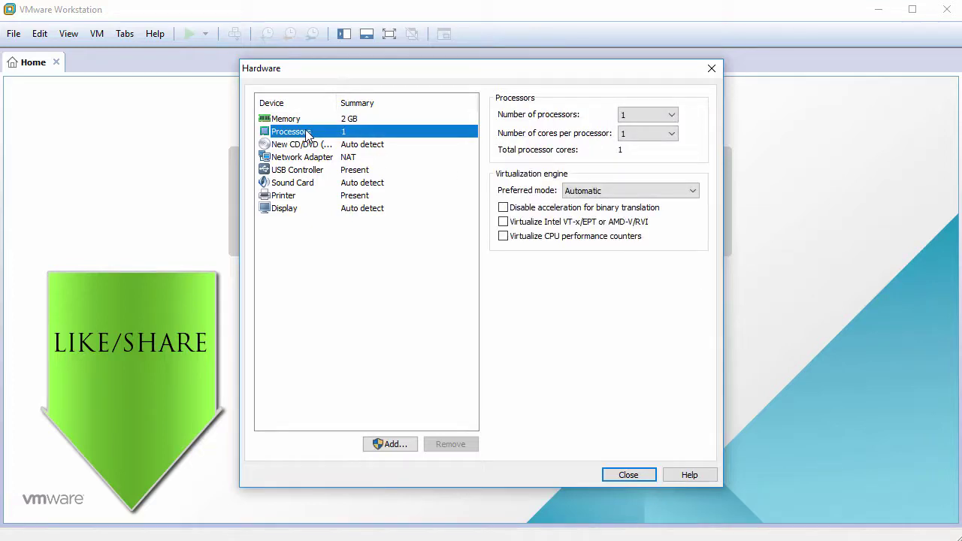
click(619, 133)
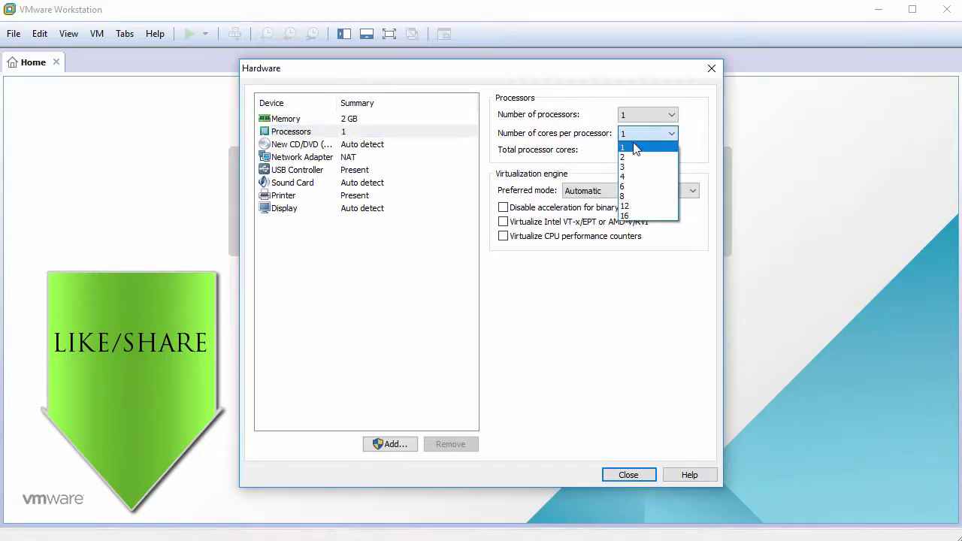
click(634, 164)
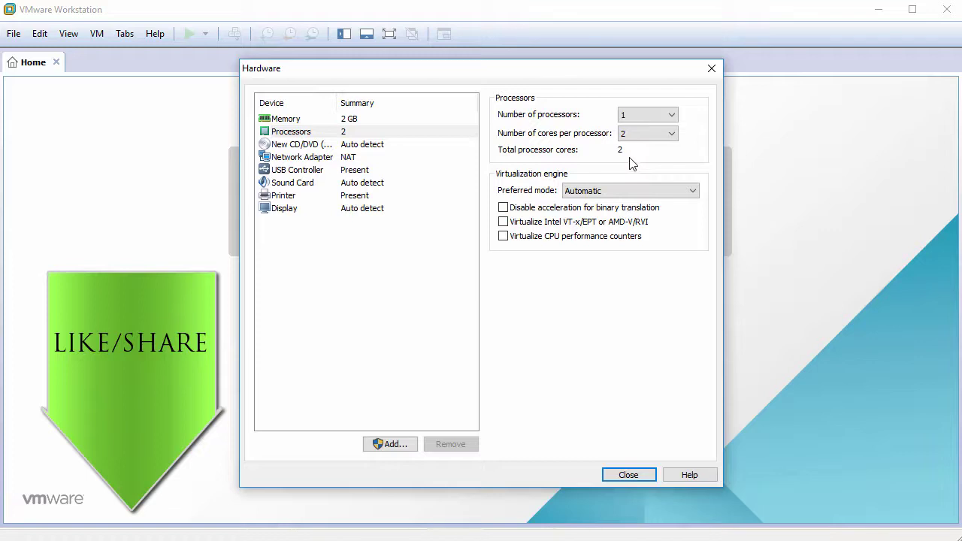
Connect the virtual CD/DVD drive to the ISO image parsix_8.10r0-amd64.iso from Downloads.
click(297, 145)
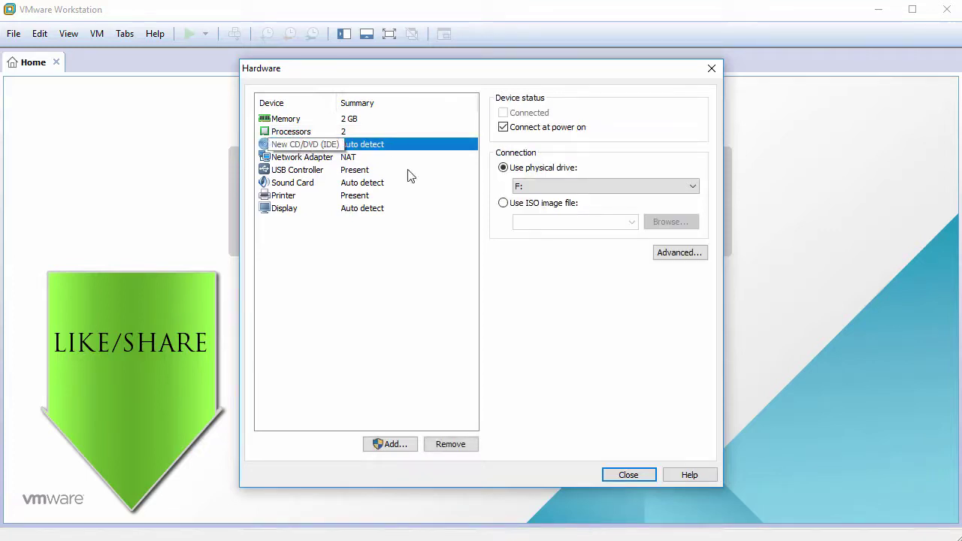
click(504, 205)
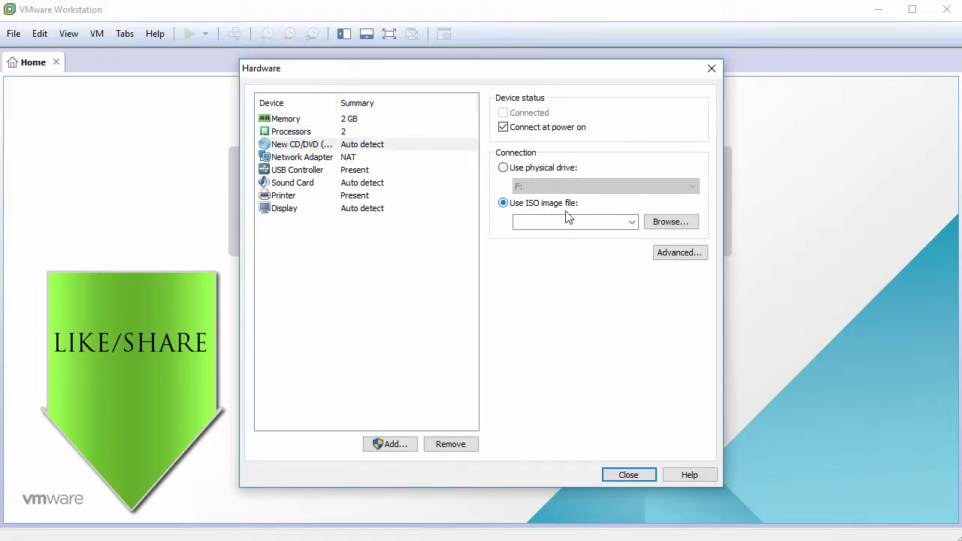
click(666, 228)
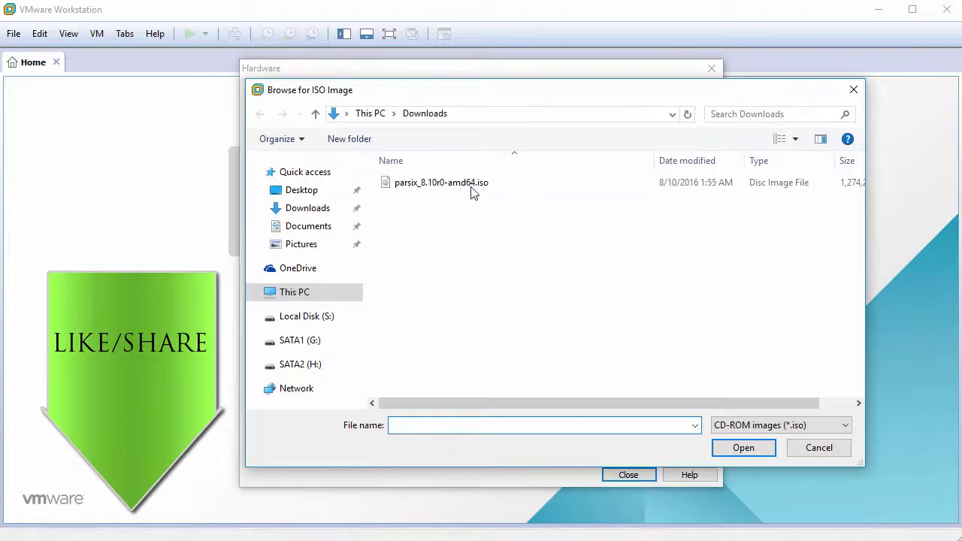
click(470, 188)
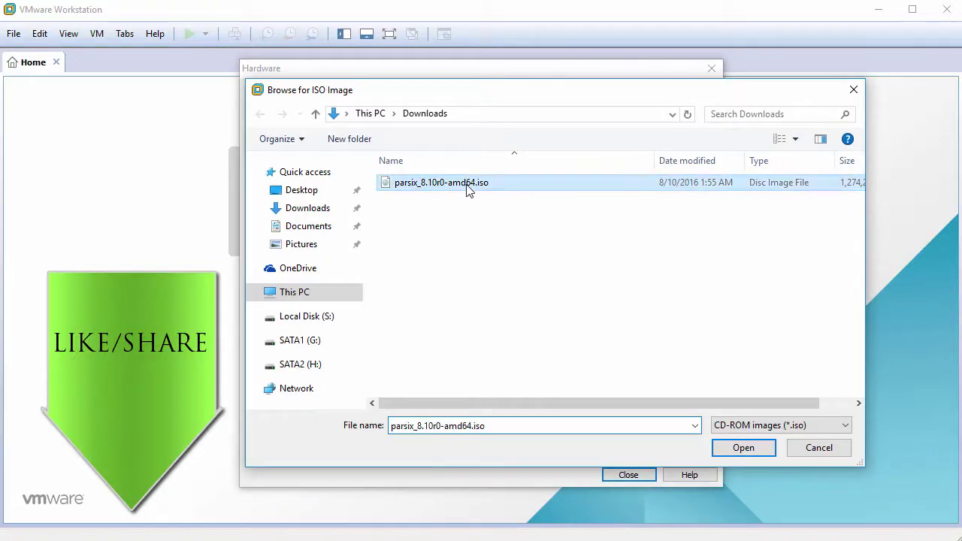
click(742, 448)
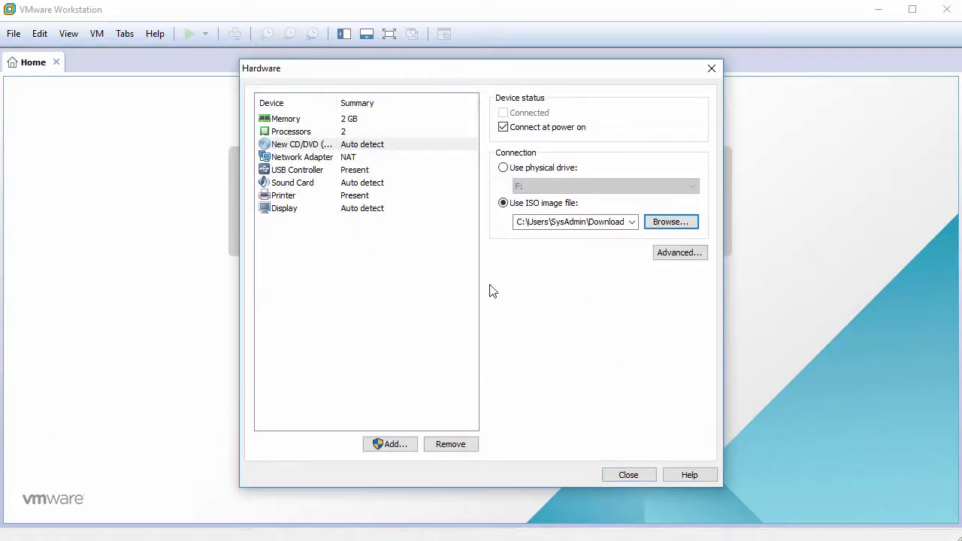
Remove the USB controller, sound card and printer from the virtual hardware, and finish creating the virtual machine.
click(310, 172)
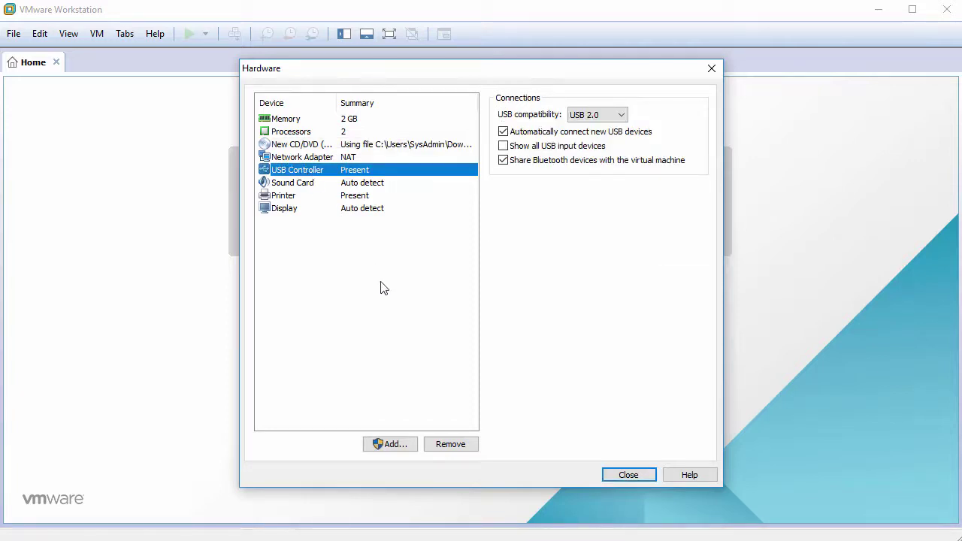
click(449, 444)
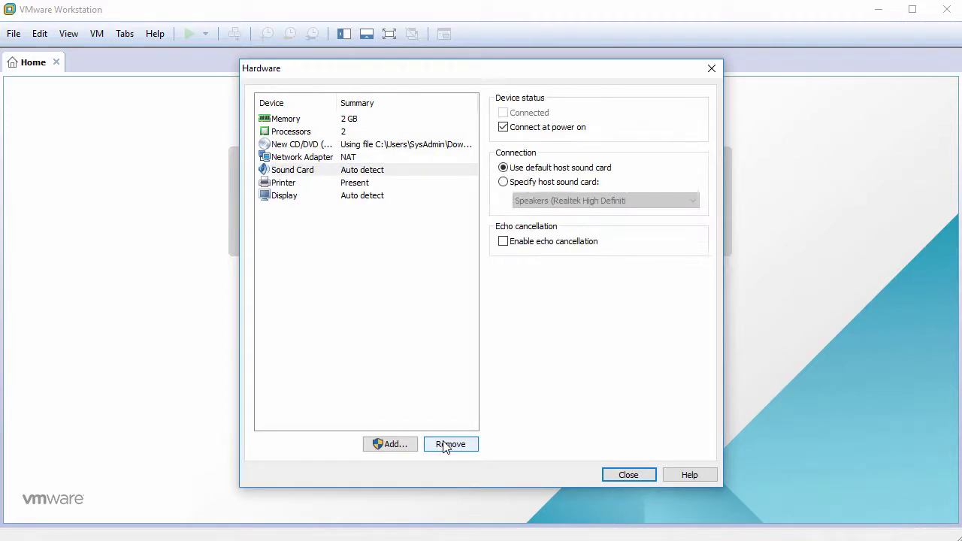
click(449, 444)
click(449, 445)
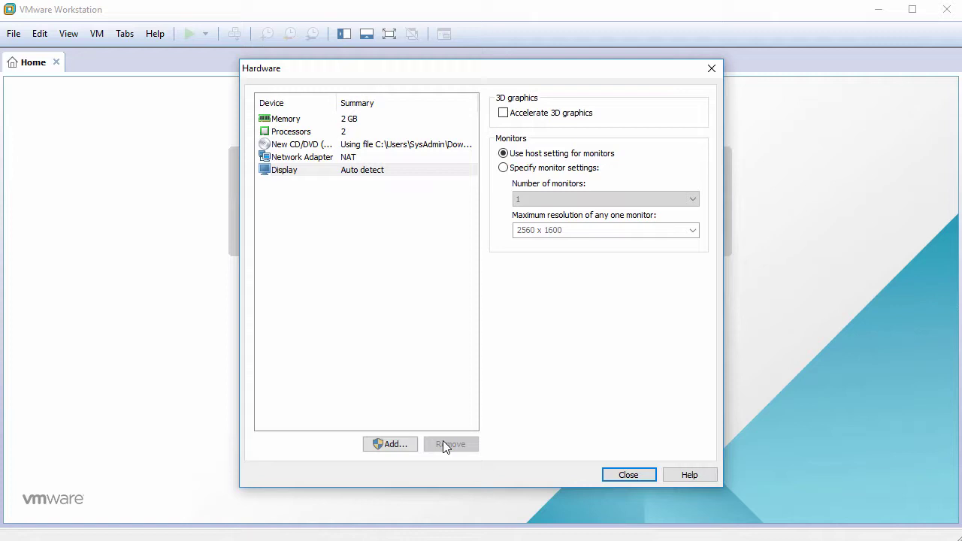
click(399, 273)
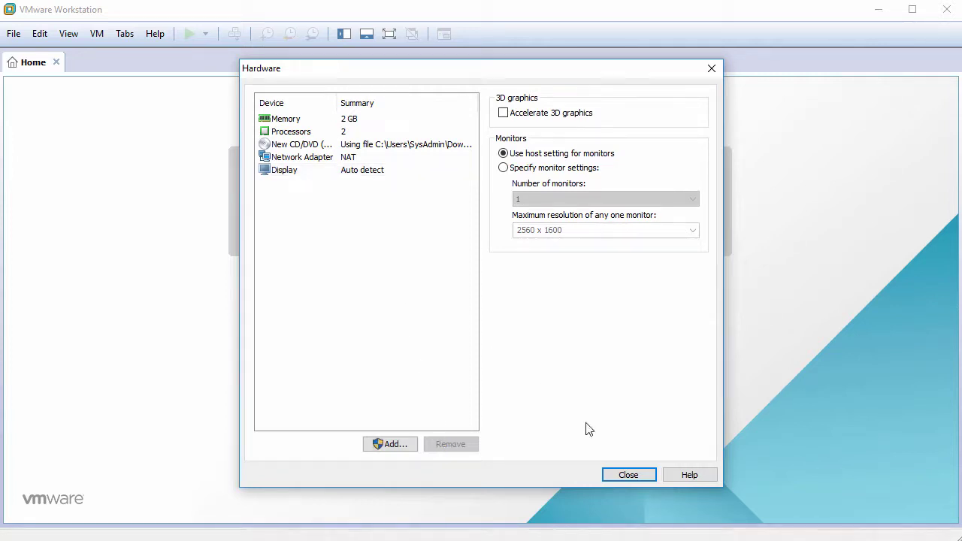
click(626, 475)
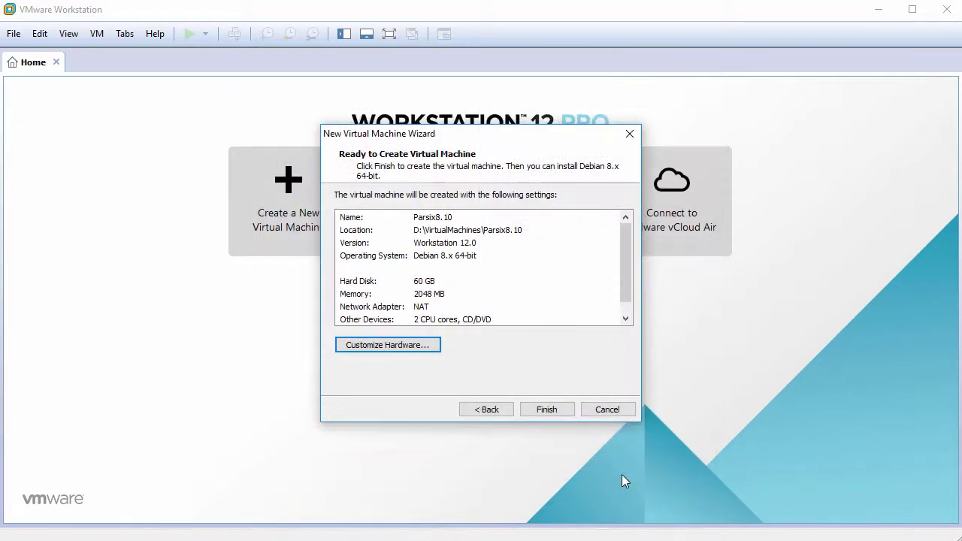
click(558, 412)
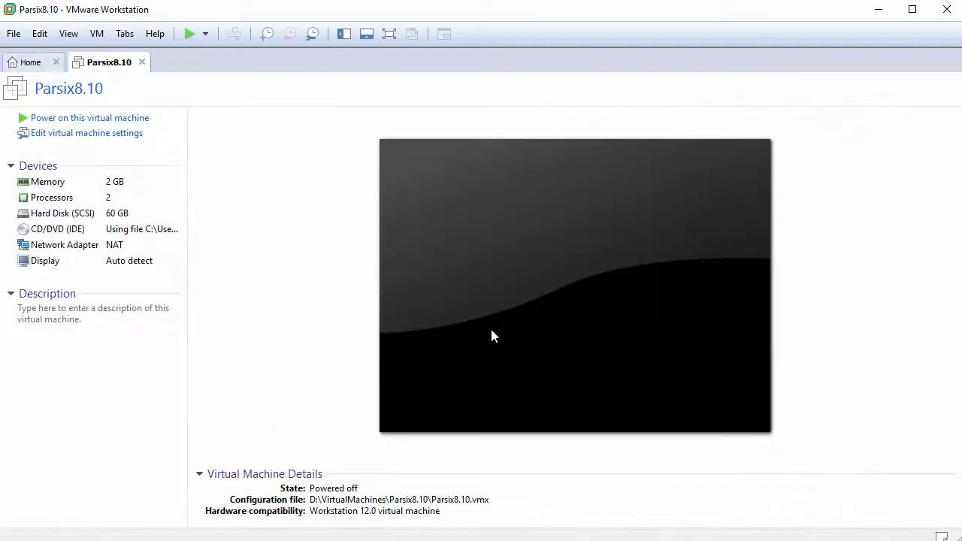
Power on the Parsix8.10 virtual machine and boot it with the "Start or install Parsix" option.
click(118, 120)
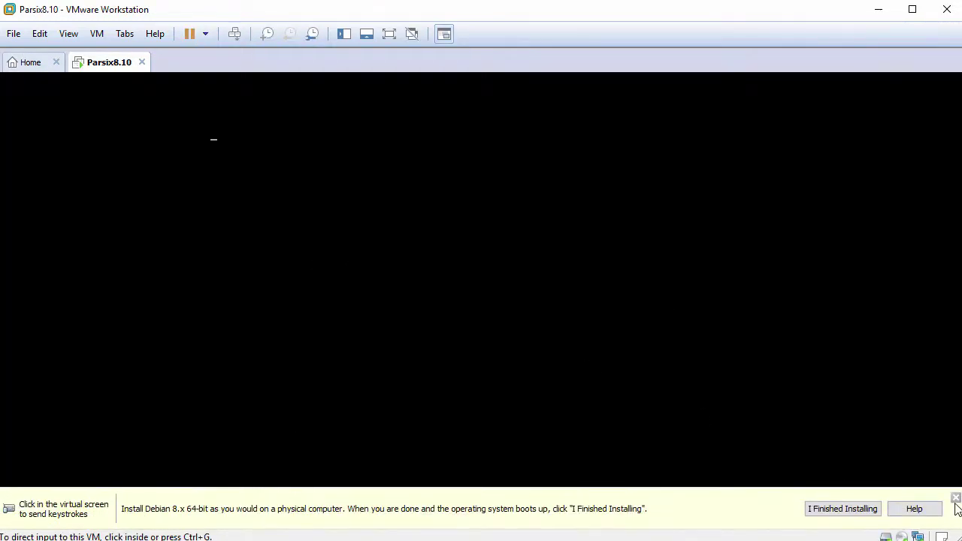
click(637, 388)
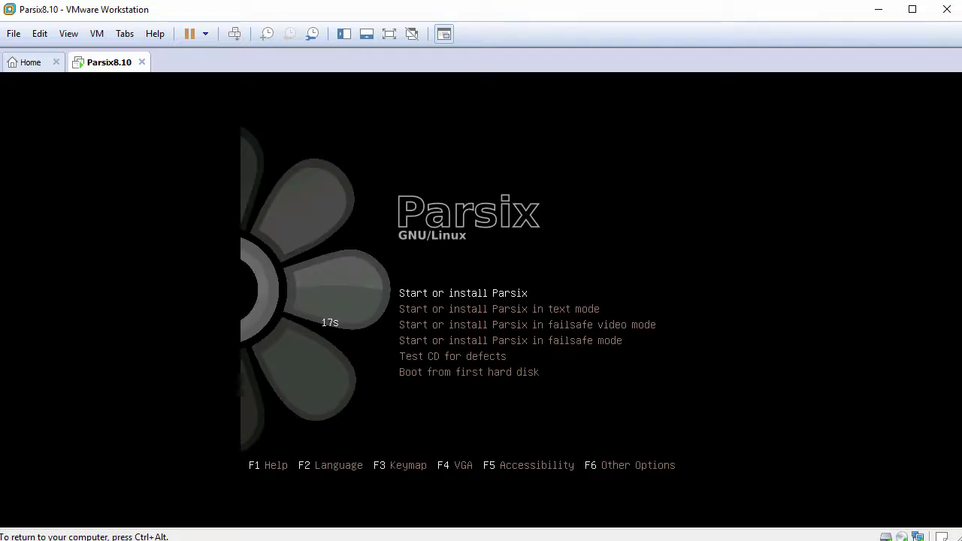
key(Return)
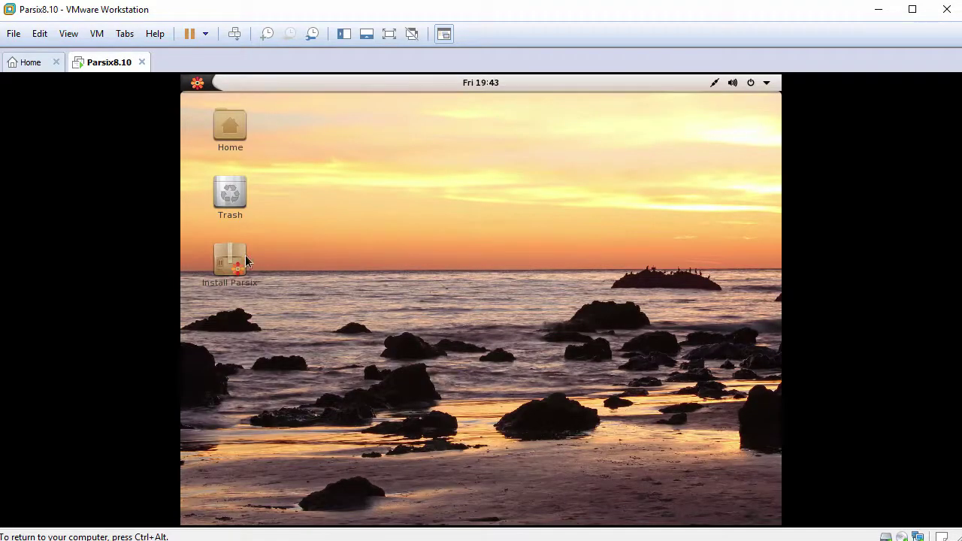
Launch the Parsix installer from the live desktop and choose to partition the hard disk.
double_click(231, 259)
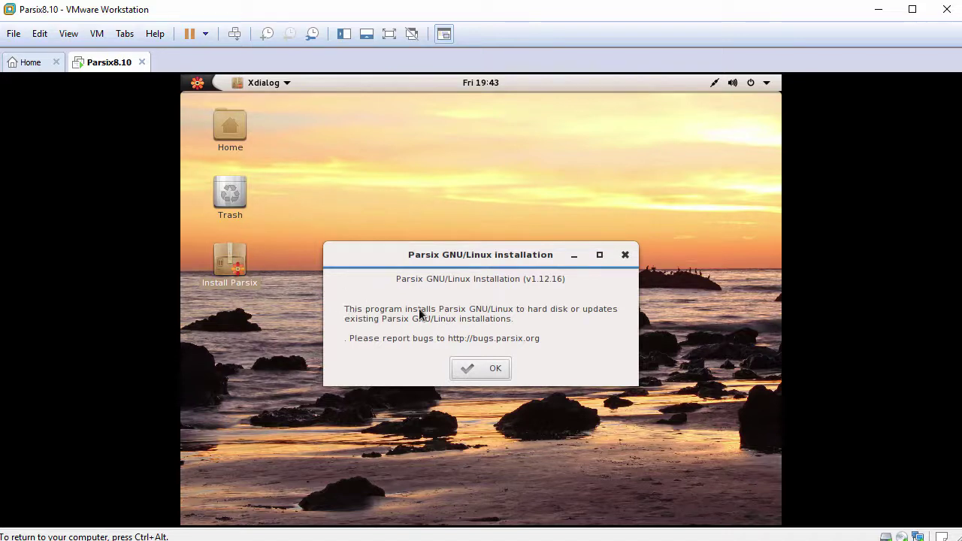
click(484, 369)
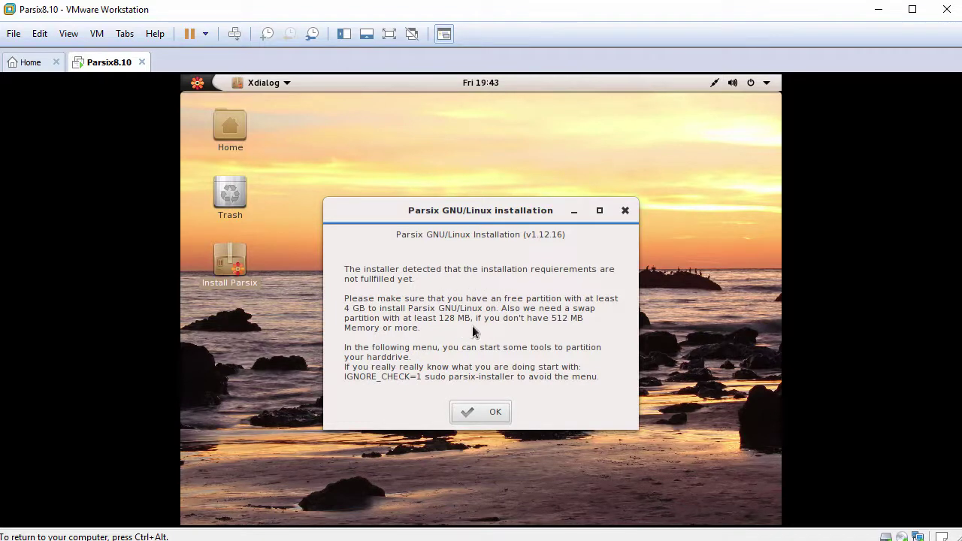
click(494, 412)
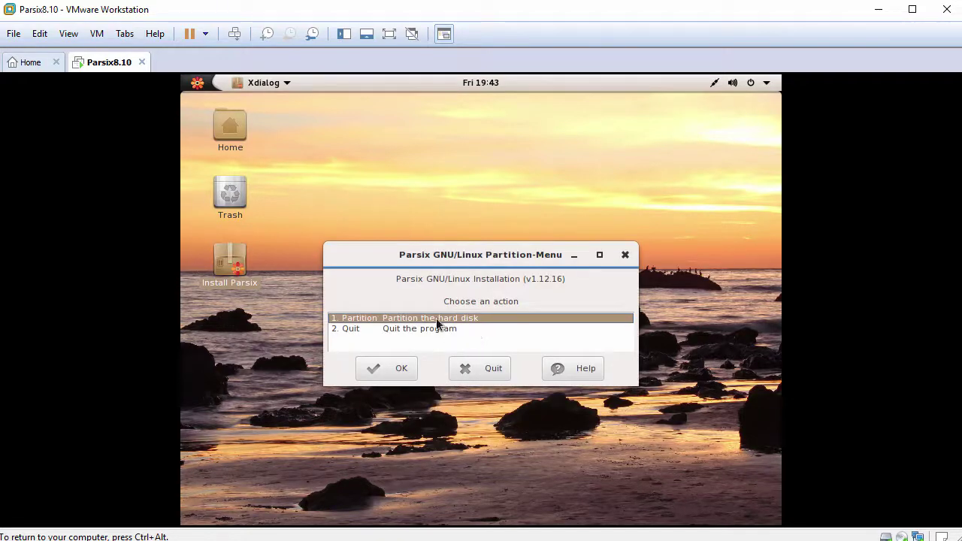
click(394, 370)
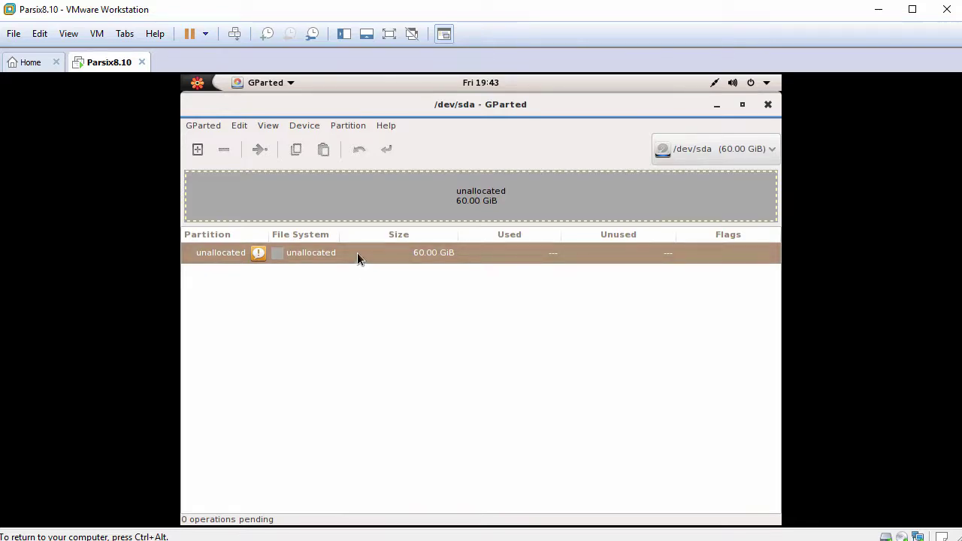
Create a new msdos partition table on /dev/sda.
click(305, 125)
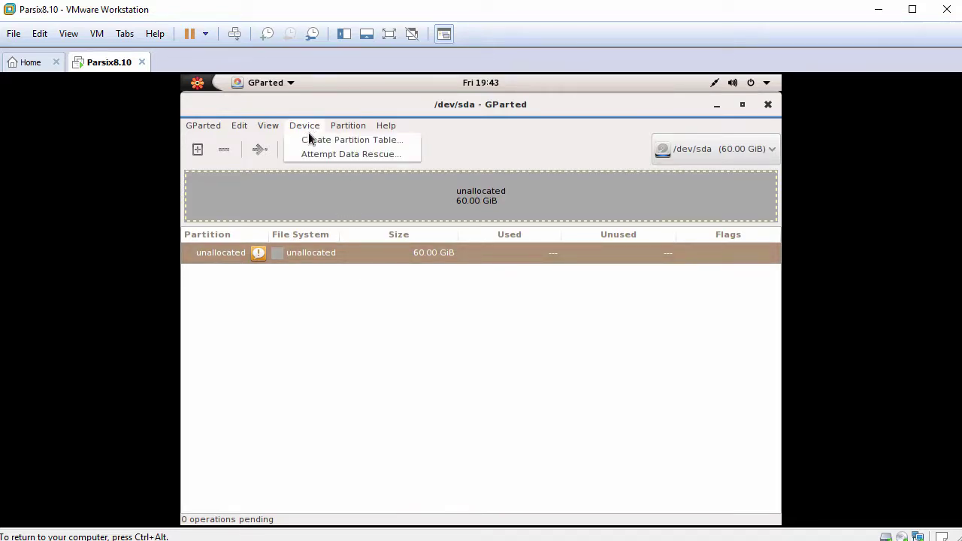
click(310, 140)
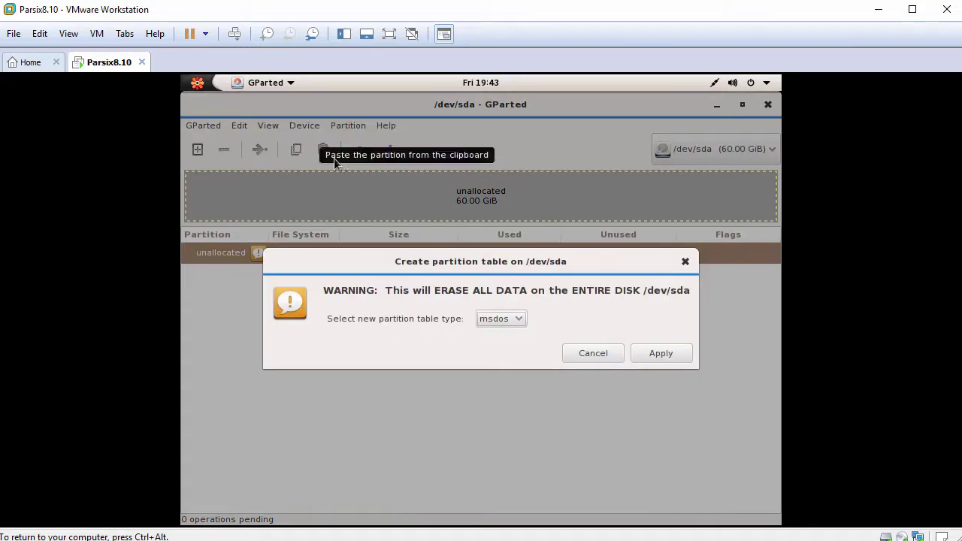
click(648, 352)
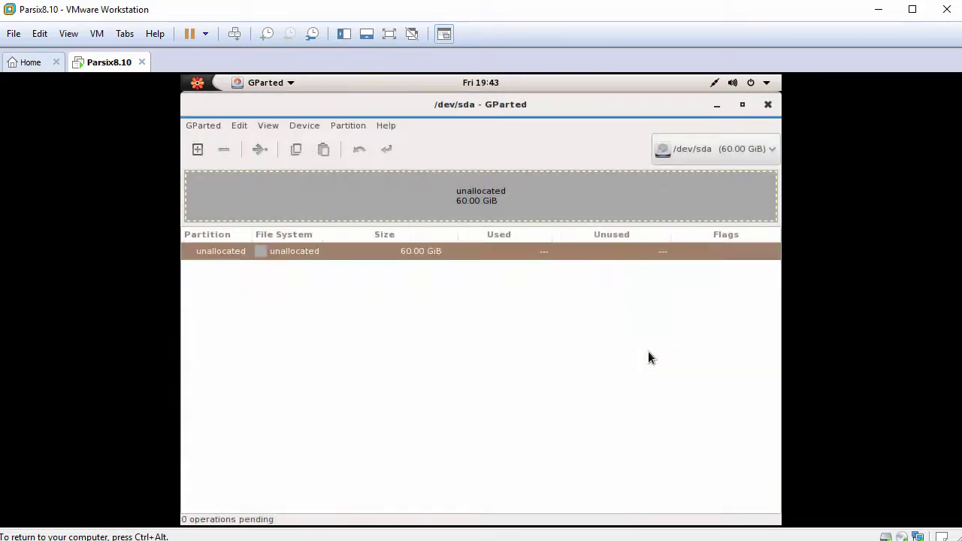
Add a primary linux-swap partition of 2048 MiB in the unallocated space of /dev/sda.
right_click(320, 256)
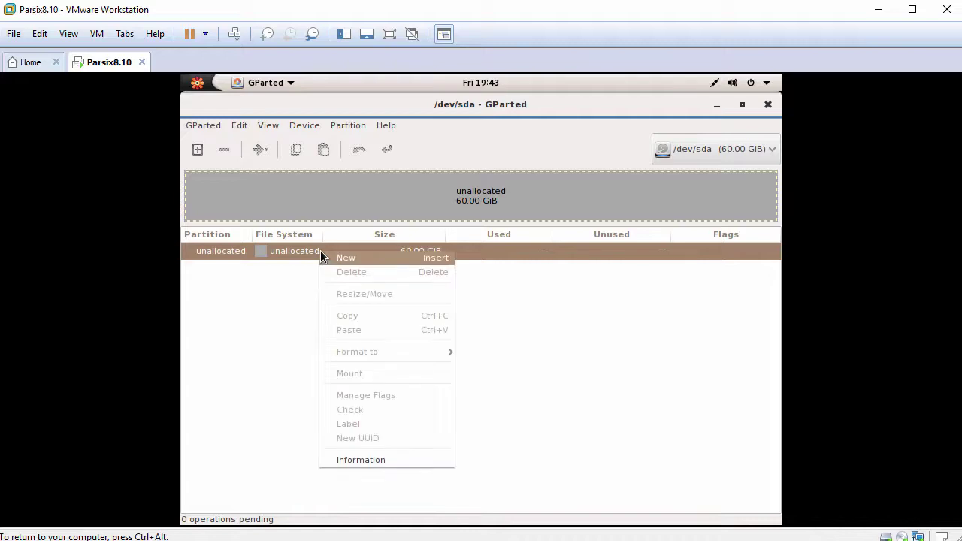
click(383, 257)
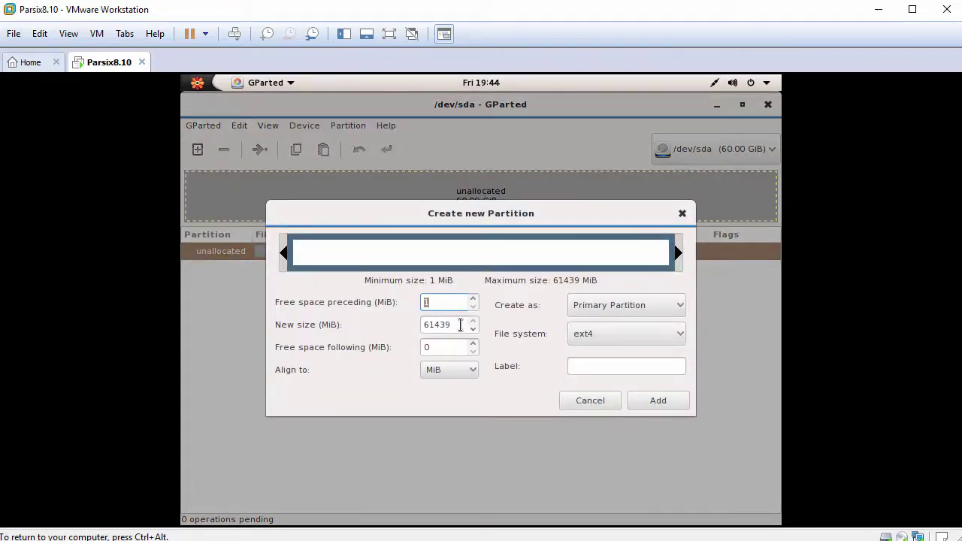
drag(460, 325, 403, 325)
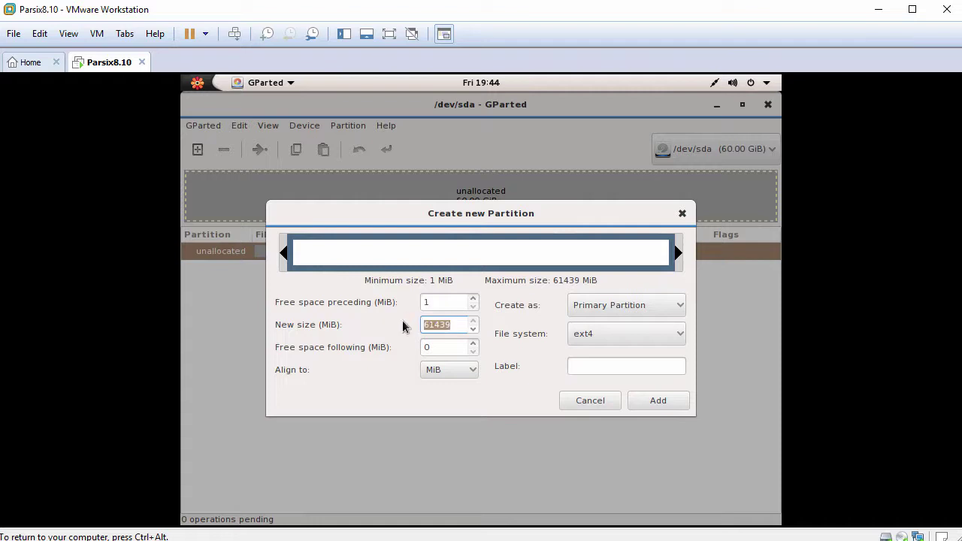
text(2048)
click(595, 341)
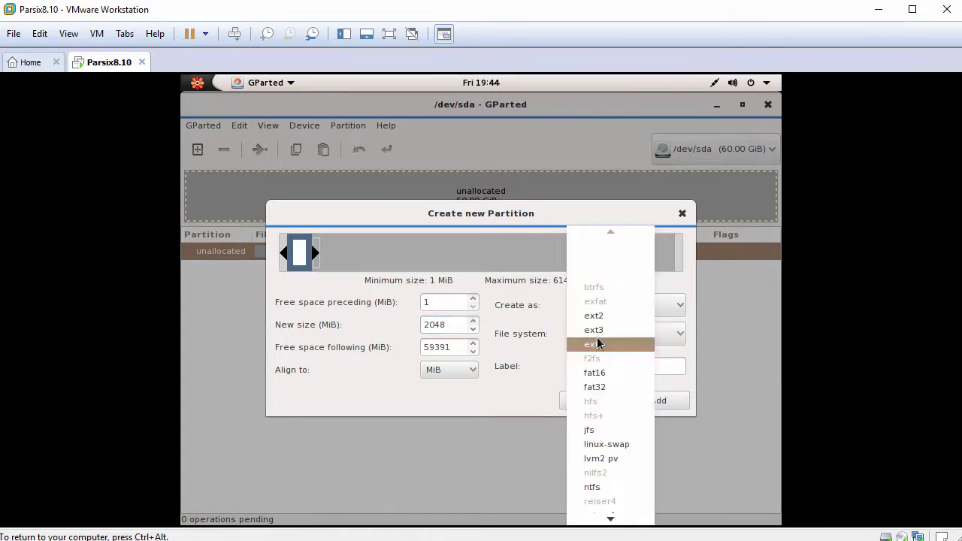
click(616, 444)
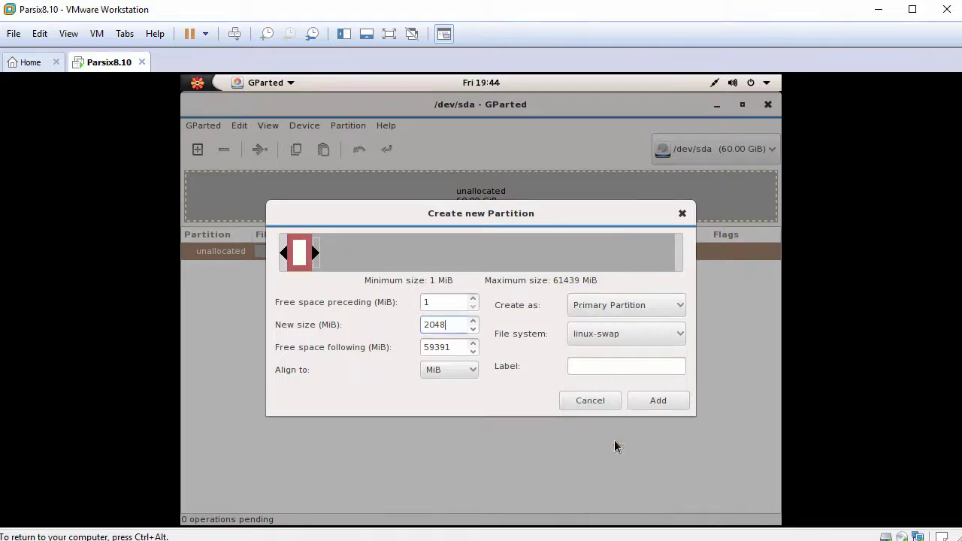
click(648, 400)
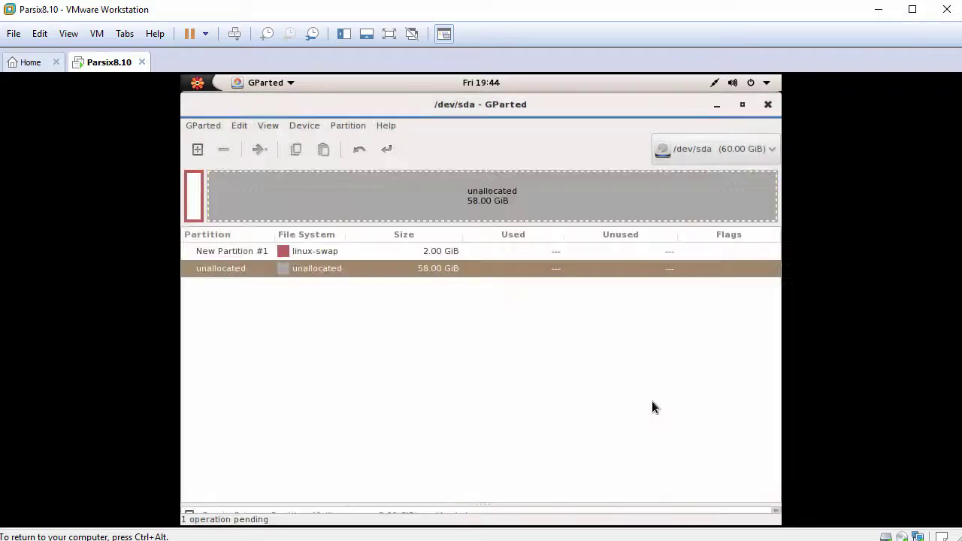
Add a primary ext4 partition filling the remaining unallocated space, and apply the pending partition operations.
right_click(323, 269)
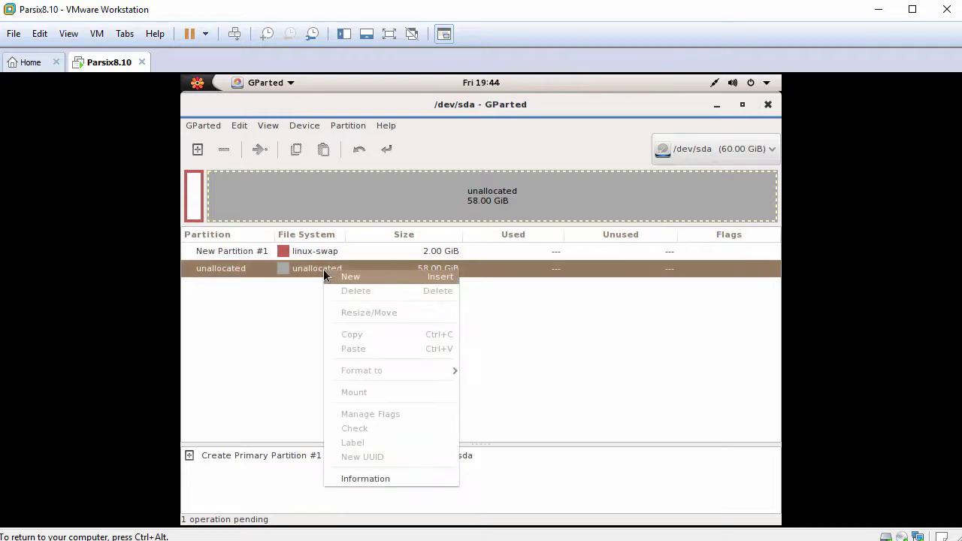
click(383, 276)
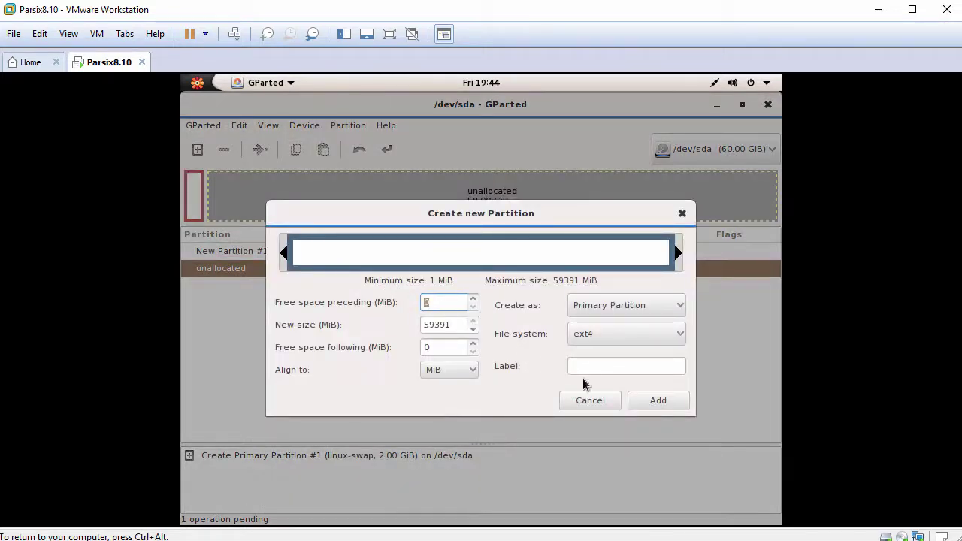
click(654, 401)
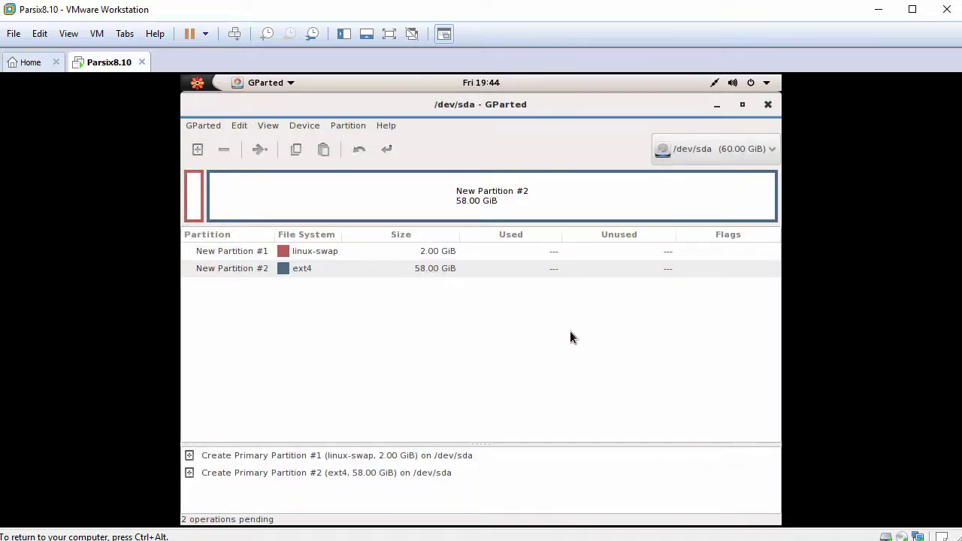
click(392, 151)
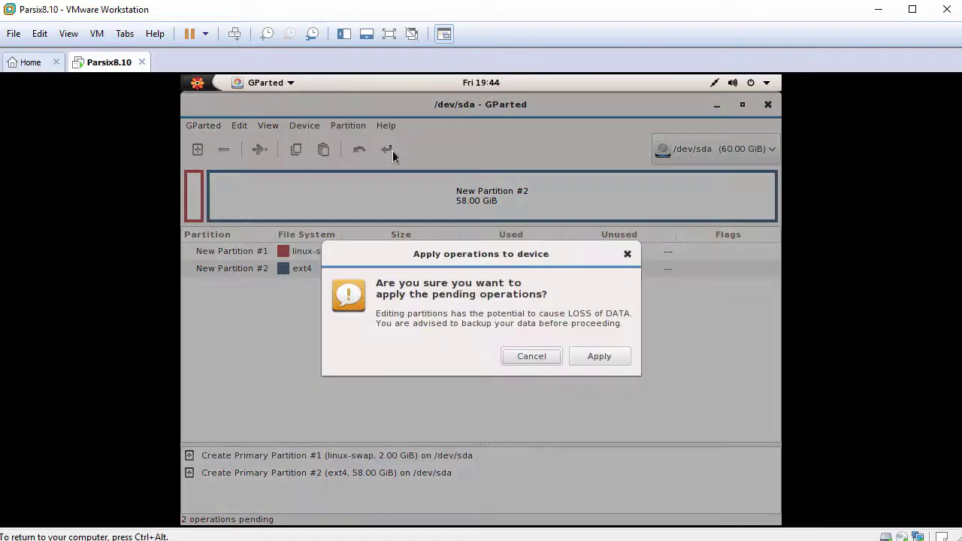
click(590, 355)
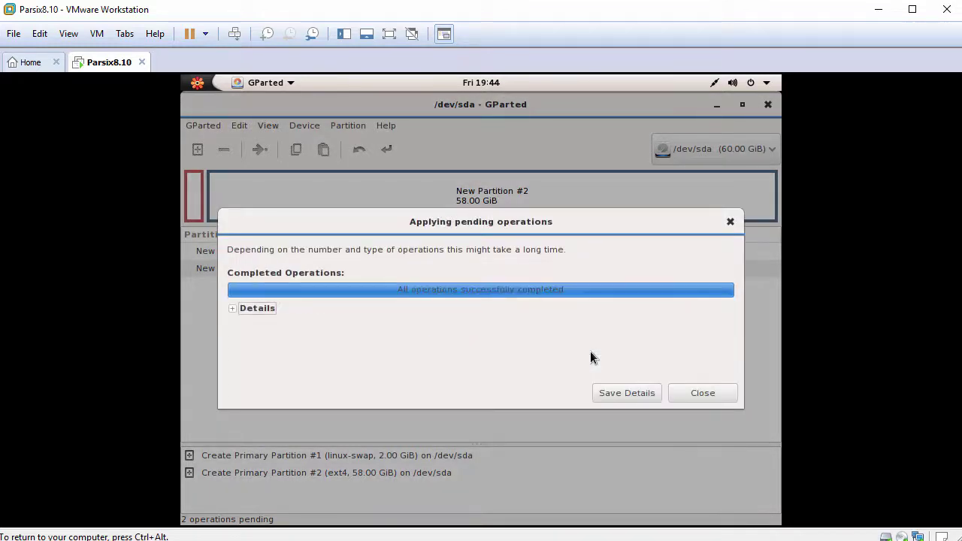
click(687, 392)
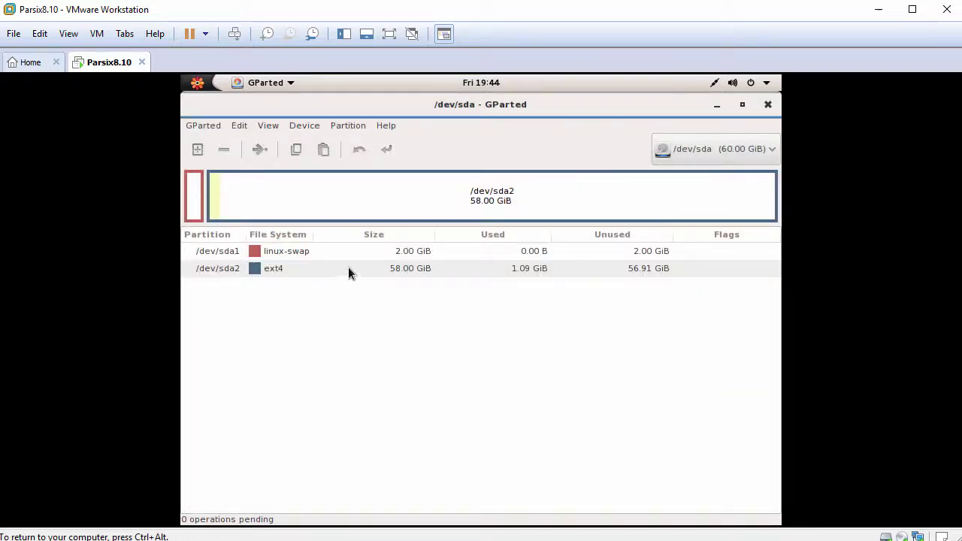
Set the boot flag on the ext4 partition /dev/sda2 and close the partition editor.
click(348, 269)
right_click(349, 272)
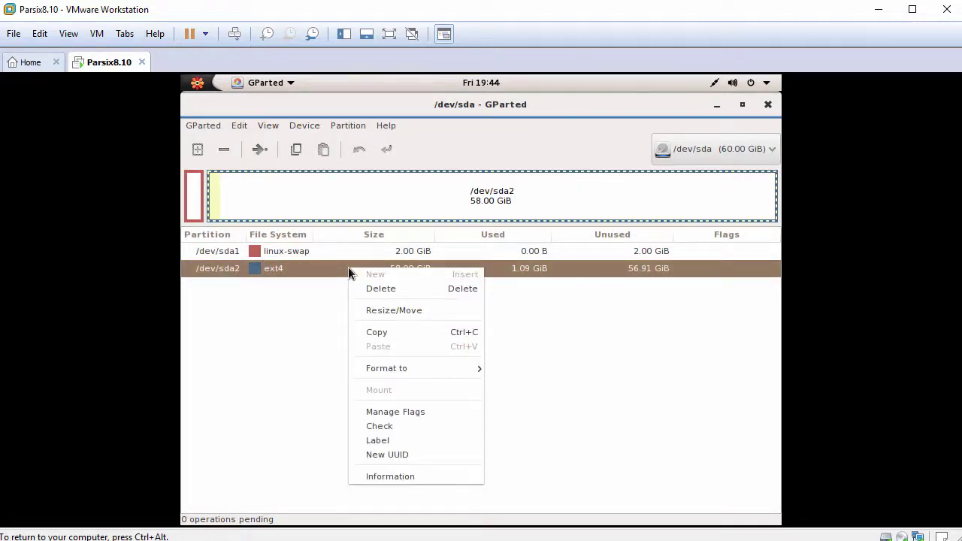
click(400, 414)
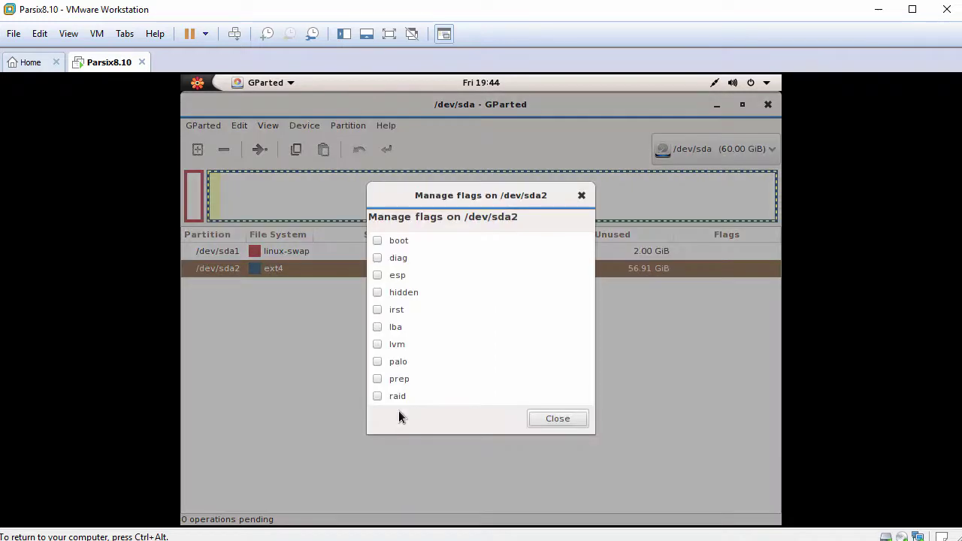
click(377, 241)
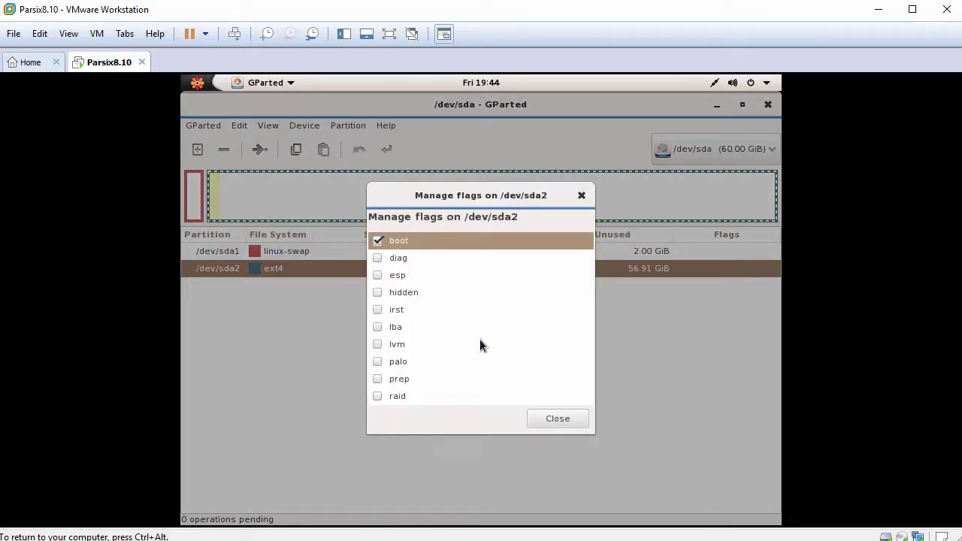
click(541, 411)
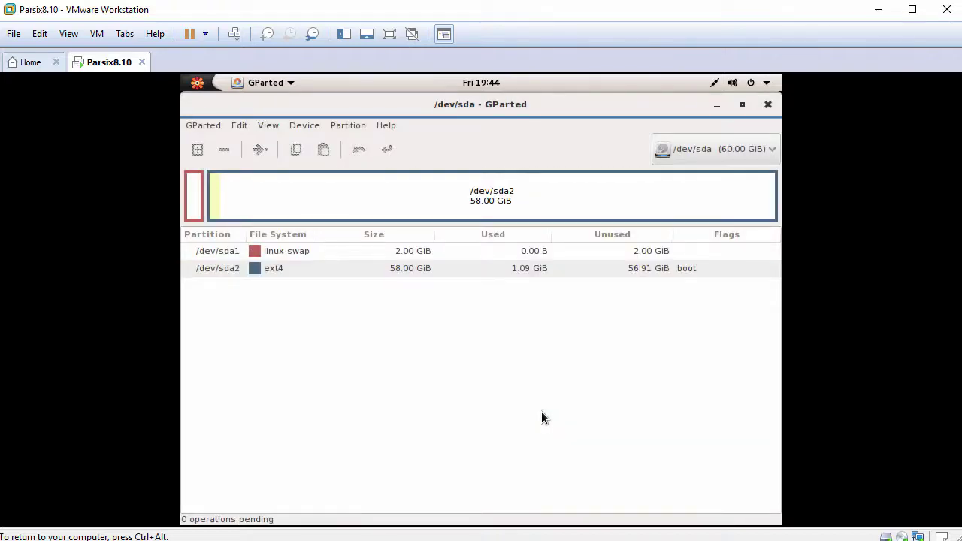
click(768, 106)
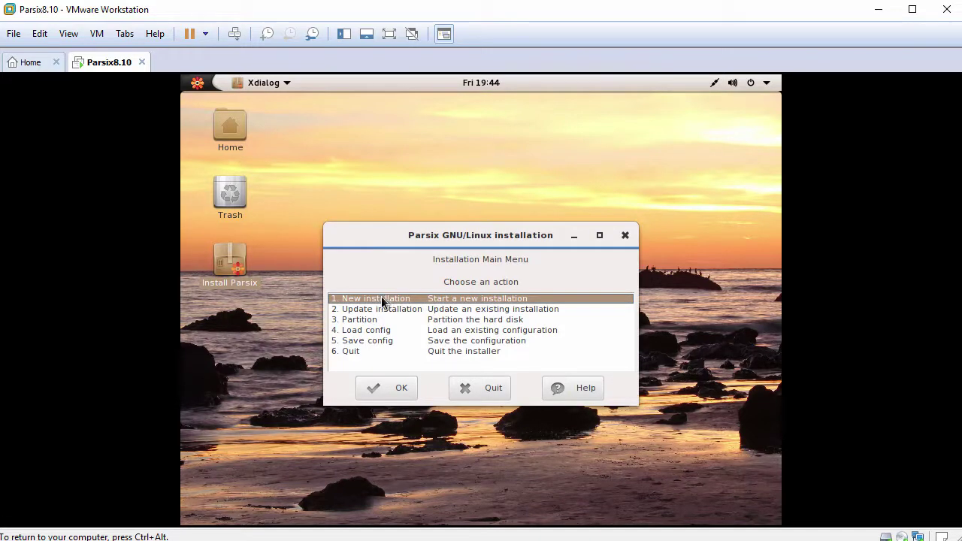
Start a new Parsix installation on partition /dev/sda2 with the ext4 filesystem.
click(391, 385)
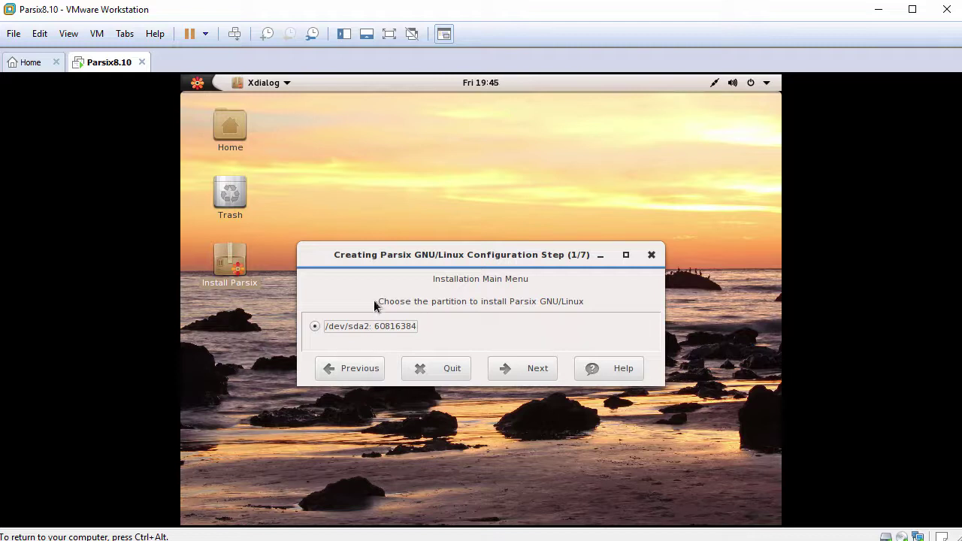
click(314, 326)
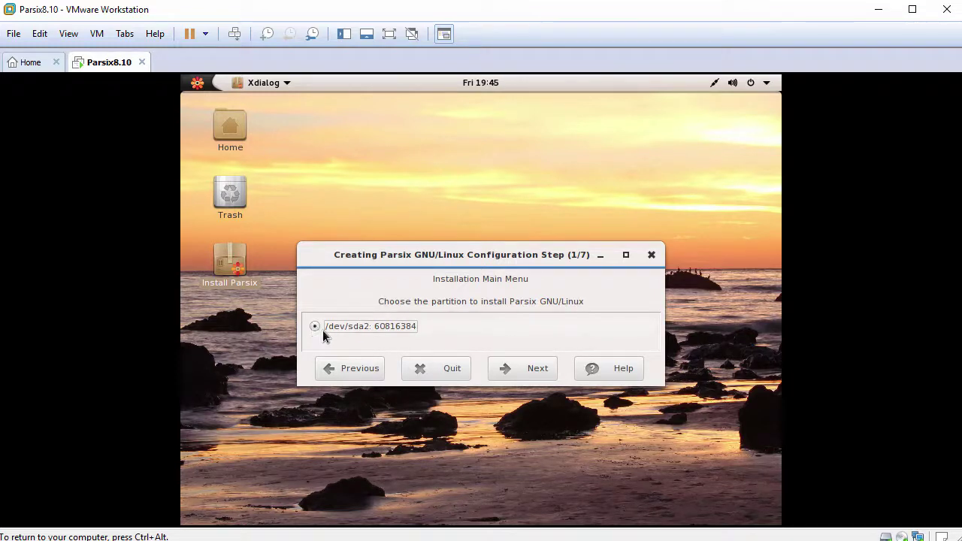
click(525, 371)
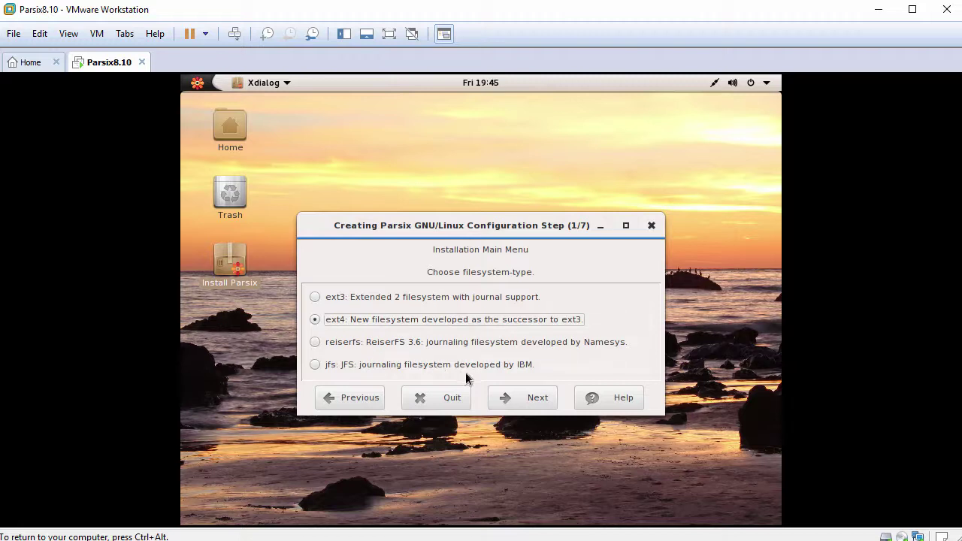
click(537, 398)
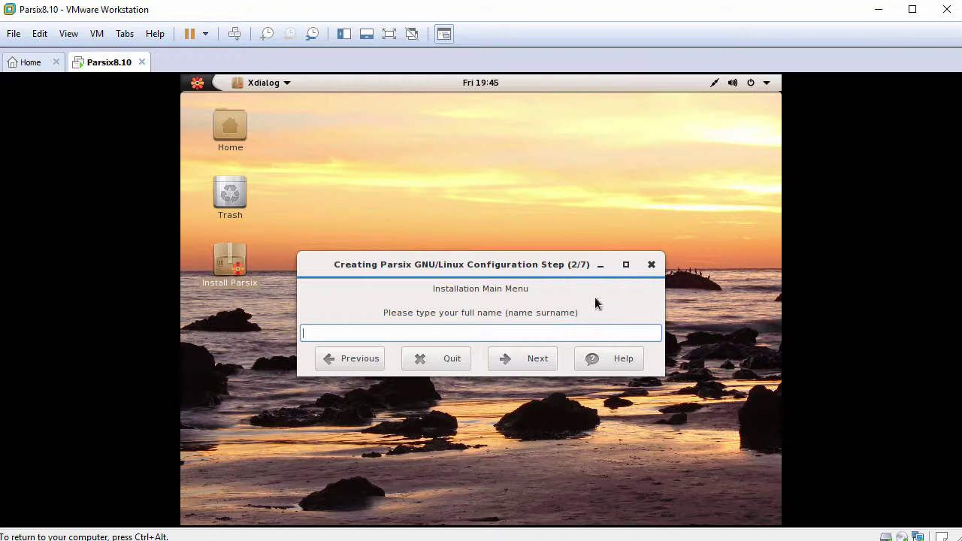
Enter the account holder's full name and the login user name for the new installation.
text(John Smith)
click(524, 359)
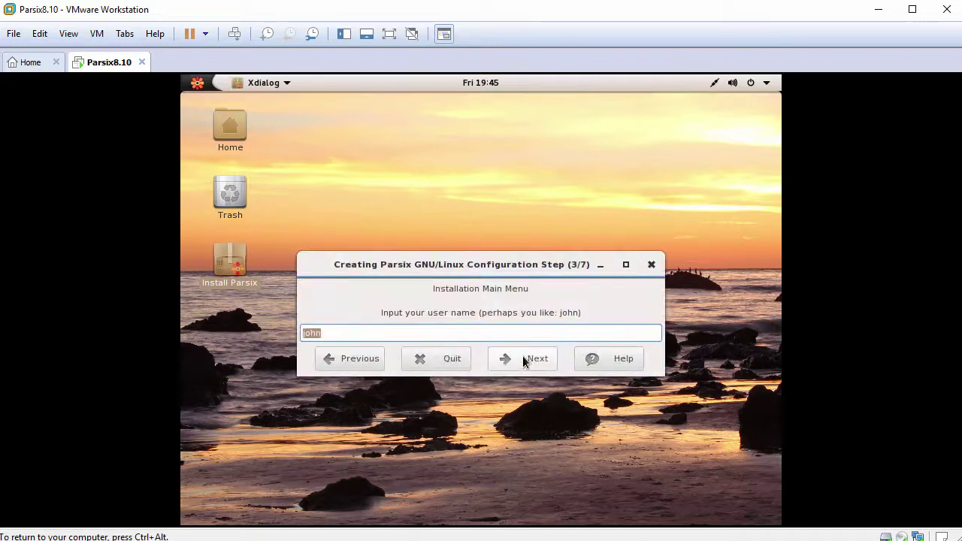
text(john)
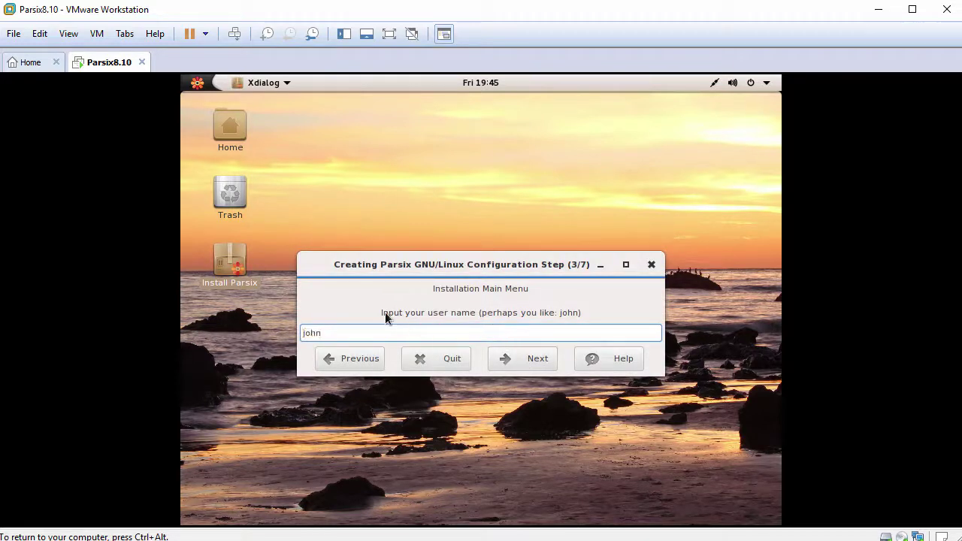
click(530, 361)
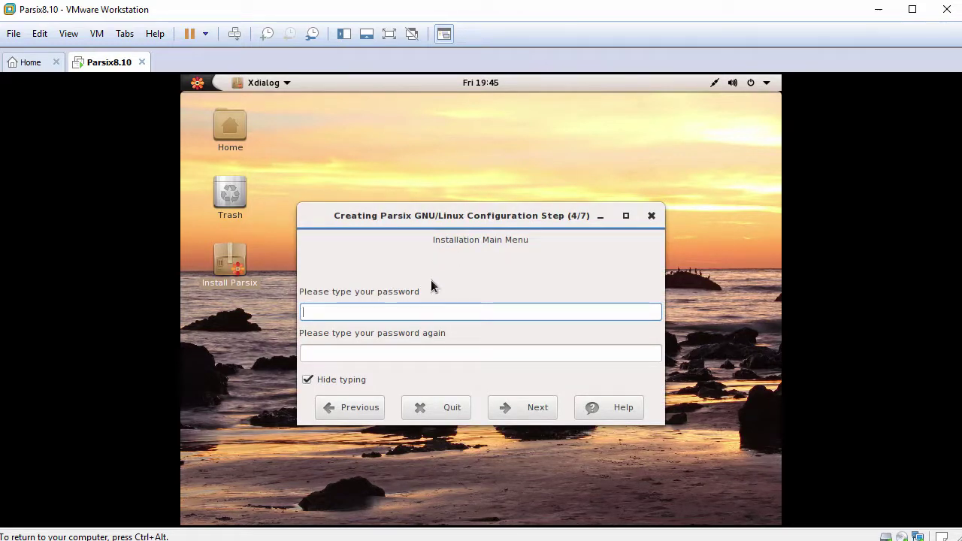
Enter the user account password, repeat it in the confirmation field and continue to the administration password.
text(••••••••)
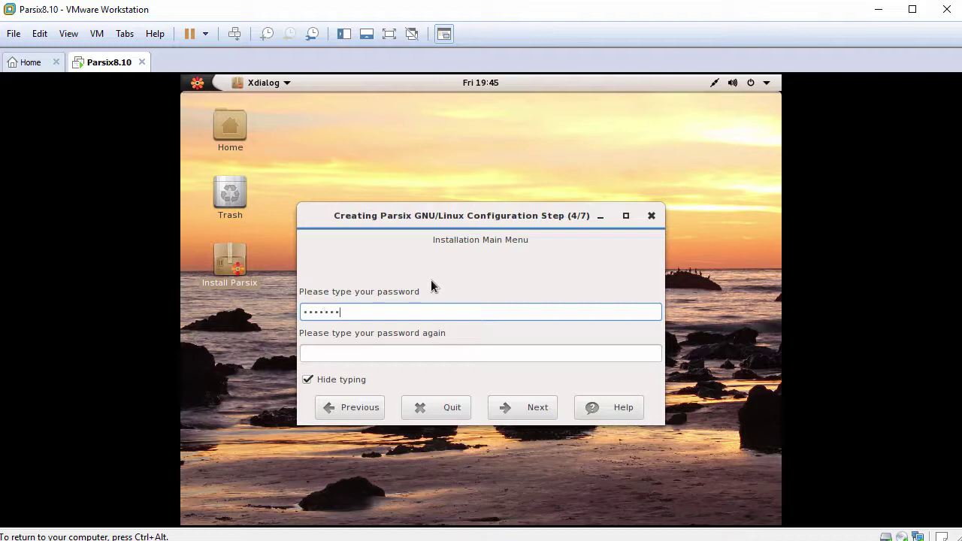
key(Tab)
text(••••••••)
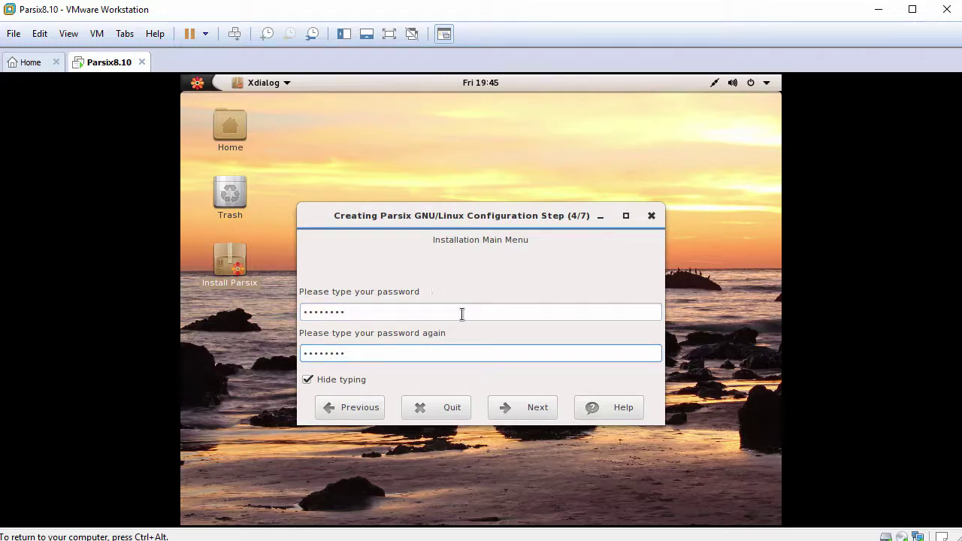
click(524, 410)
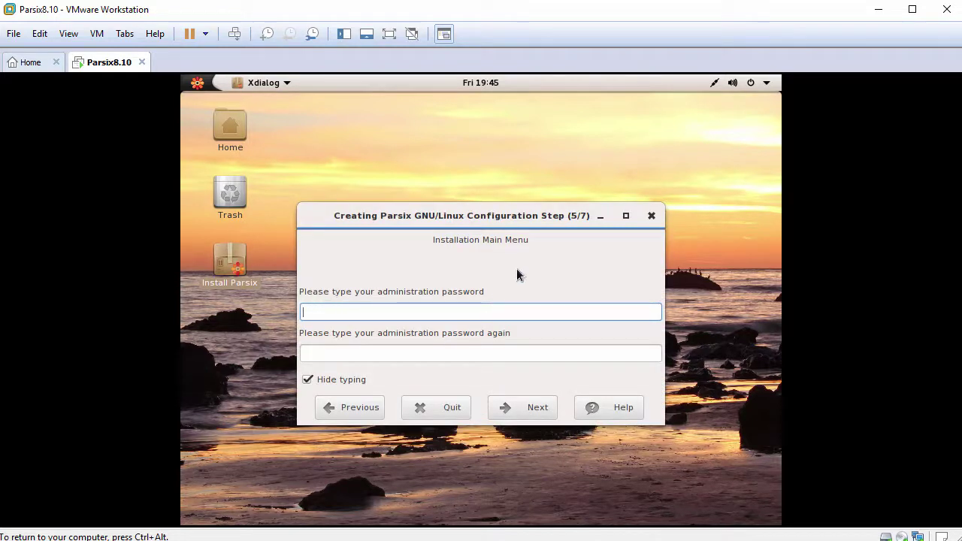
Enter the administration password, repeat it in the confirmation field and continue to the hostname.
text(••••••••)
key(Tab)
text(••••••)
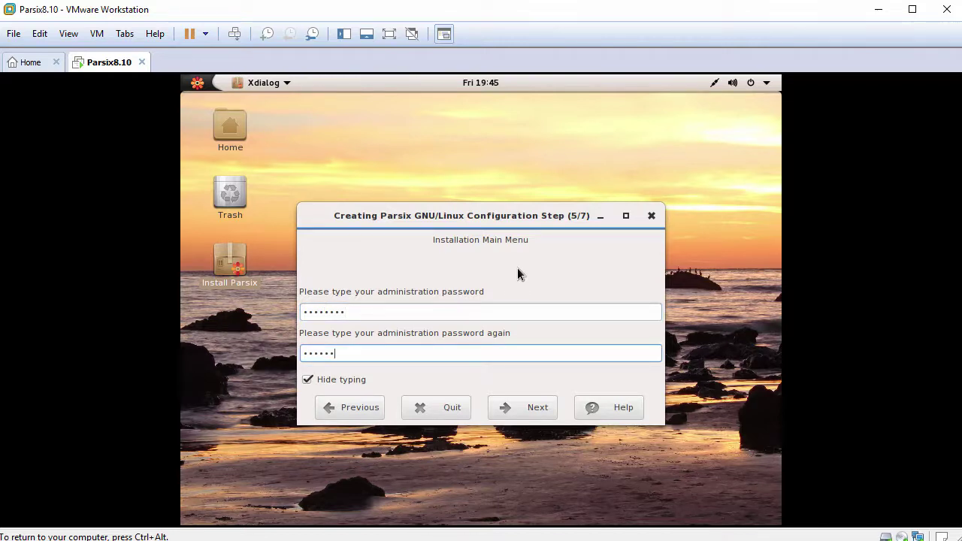
click(534, 408)
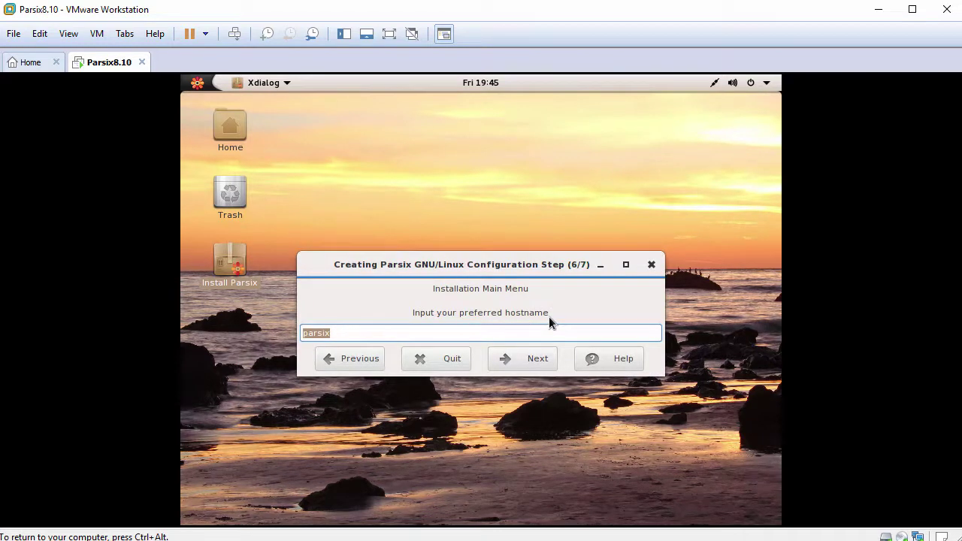
Set the hostname to parsix8 and run the installation with the configured parameters through to completion.
click(383, 338)
text(8)
click(523, 361)
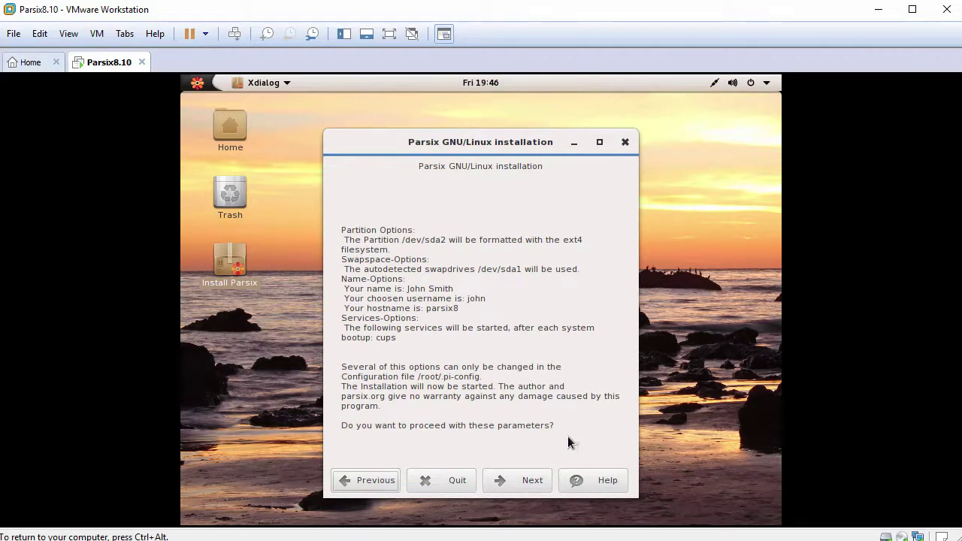
click(523, 481)
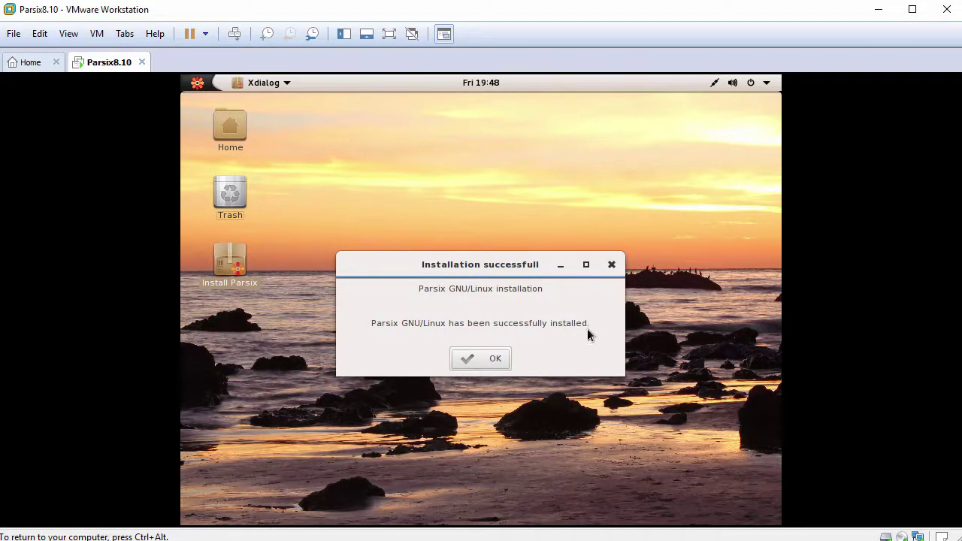
click(474, 361)
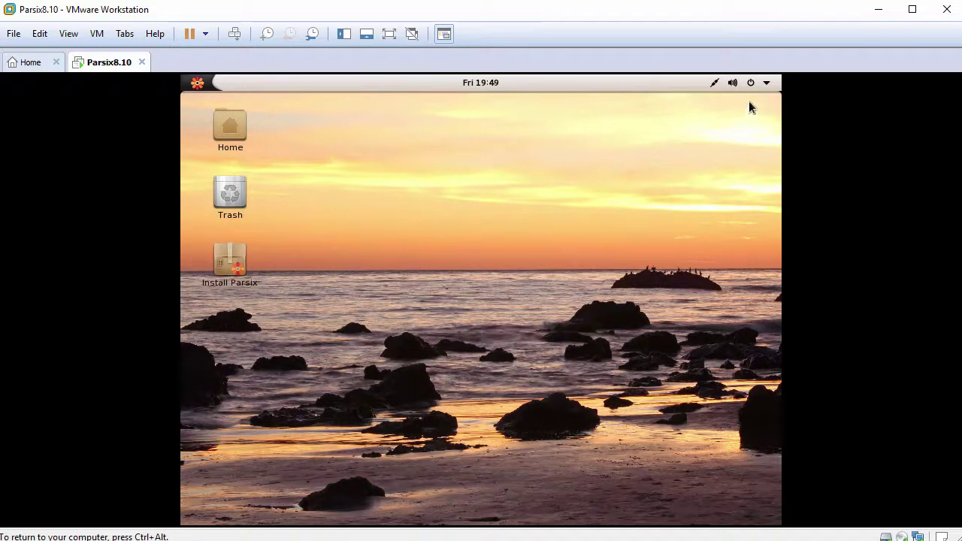
Power off the live Parsix system from within the guest desktop.
click(766, 84)
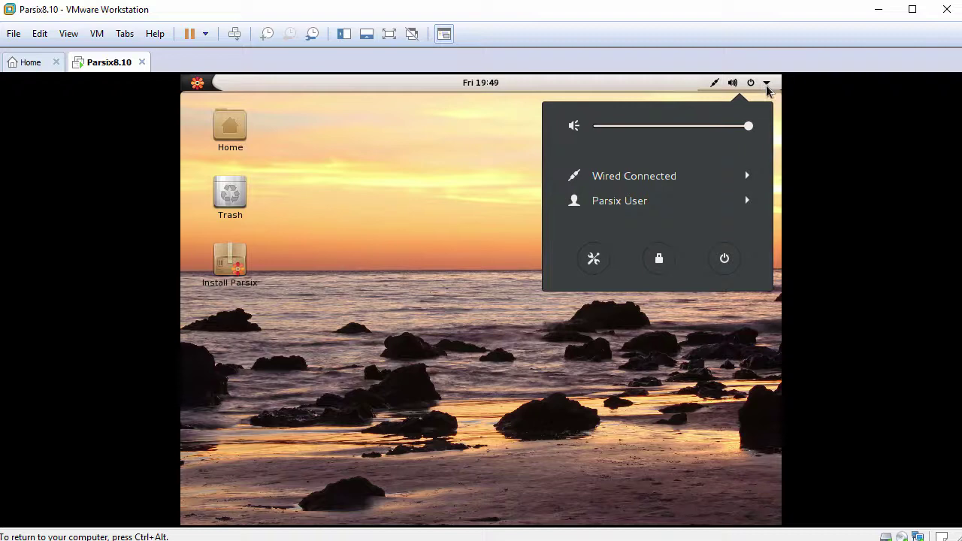
click(725, 260)
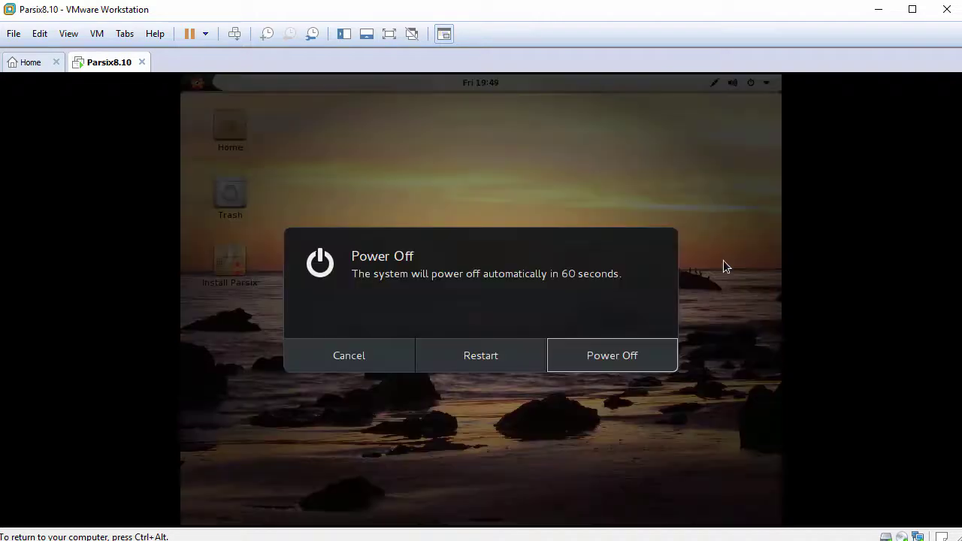
click(609, 356)
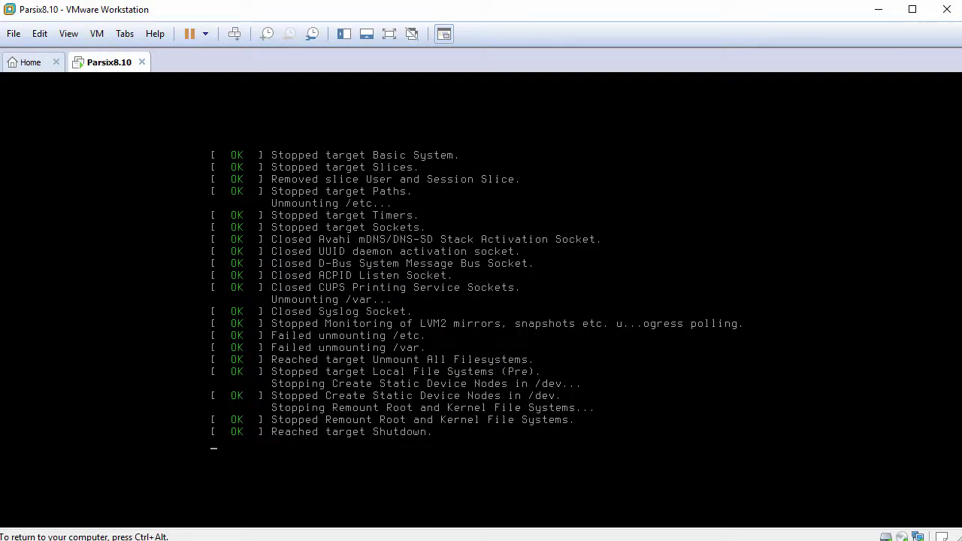
Release input from the guest and force the Parsix8.10 virtual machine to power off.
key(ctrl+alt)
right_click(118, 64)
mouse_move(206, 89)
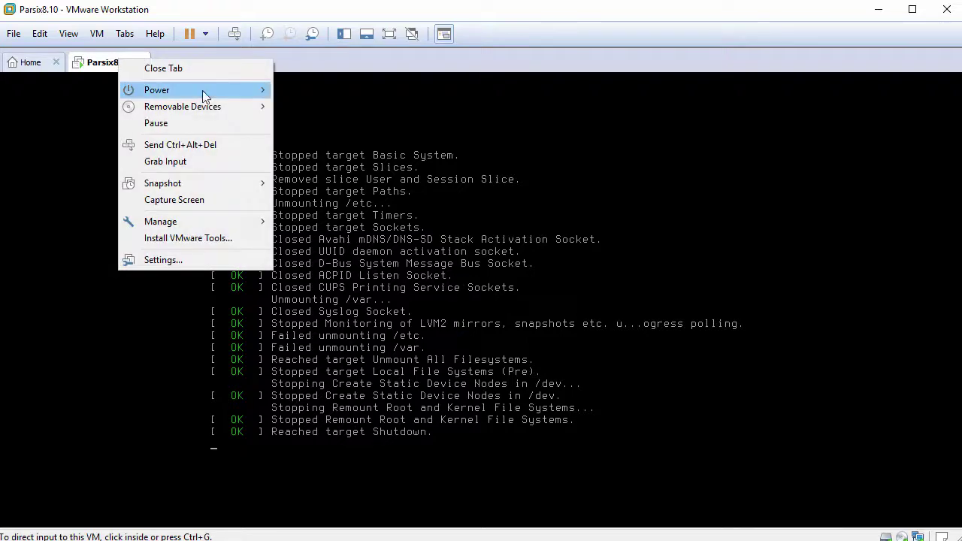
click(351, 177)
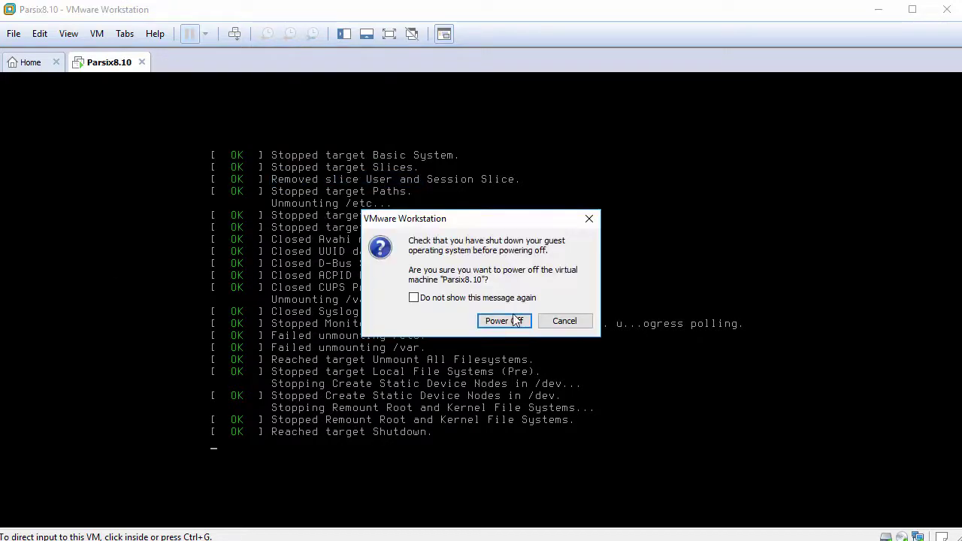
click(515, 324)
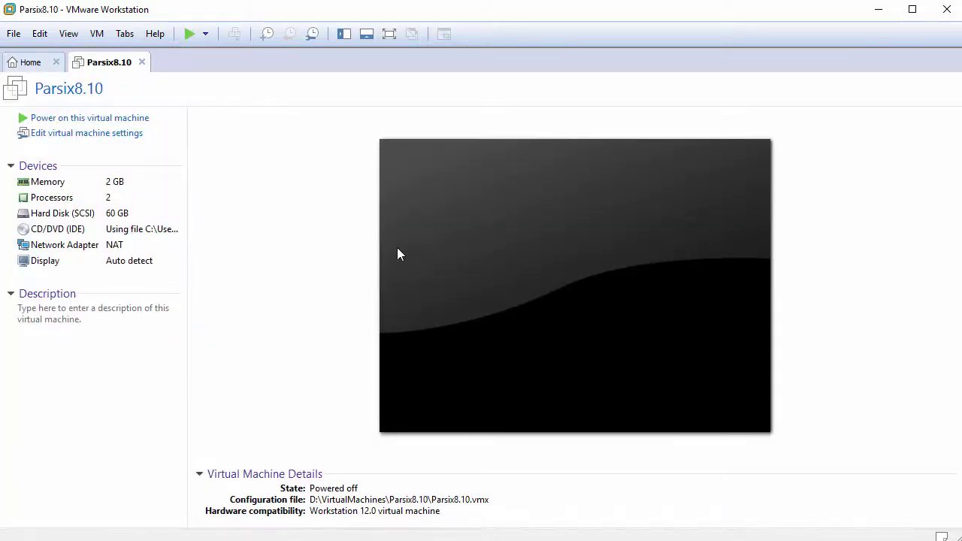
Switch the virtual machine's CD/DVD drive from the ISO image to the physical drive with Auto detect.
double_click(91, 229)
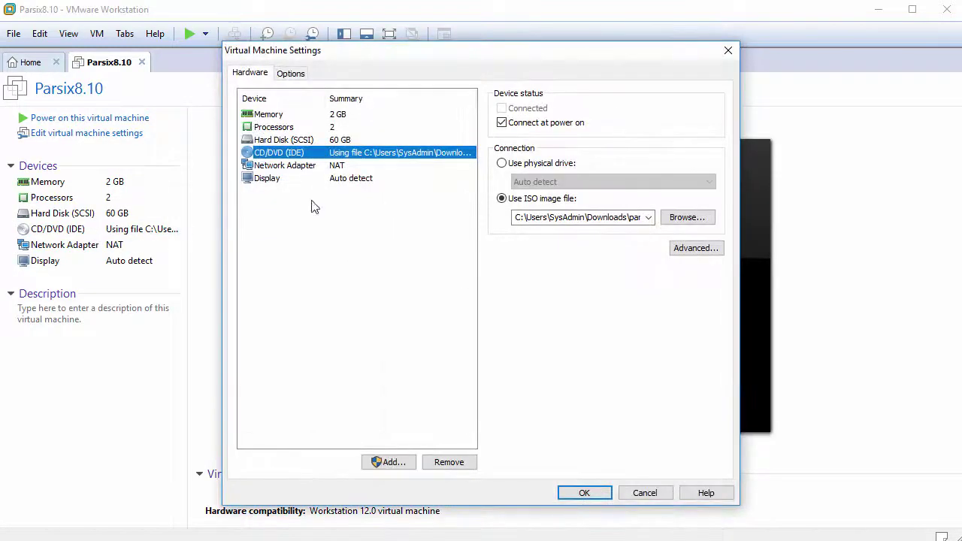
click(502, 164)
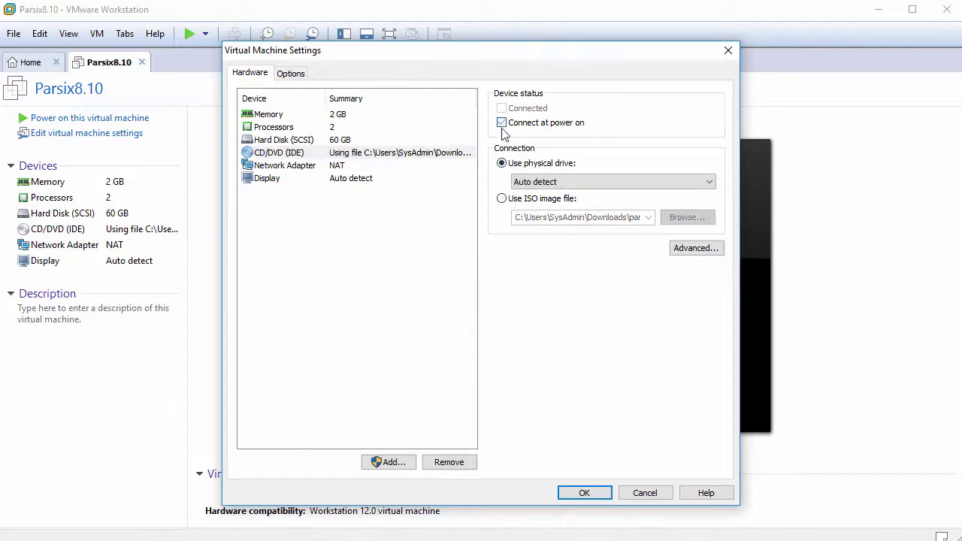
click(584, 493)
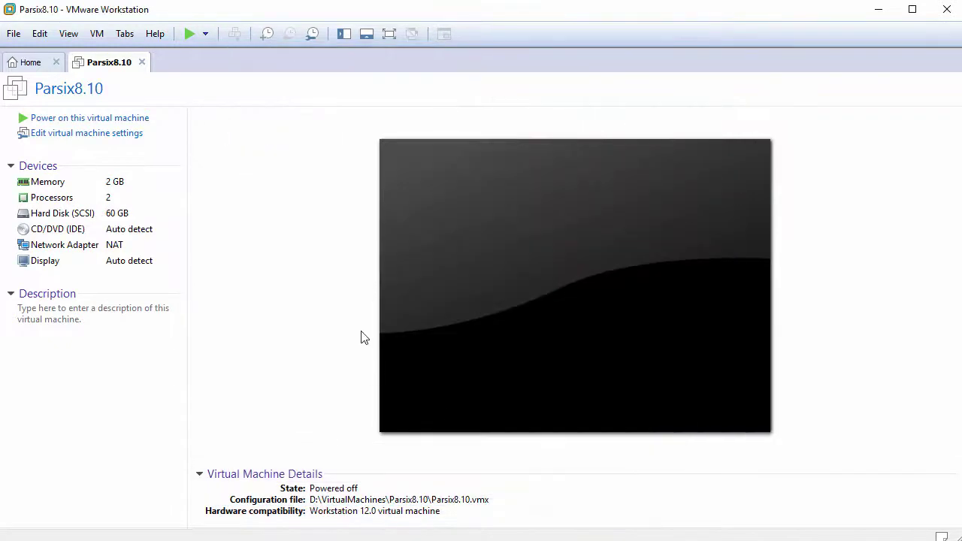
Power on the Parsix8.10 virtual machine and boot the Parsix GNU/Linux entry.
click(97, 122)
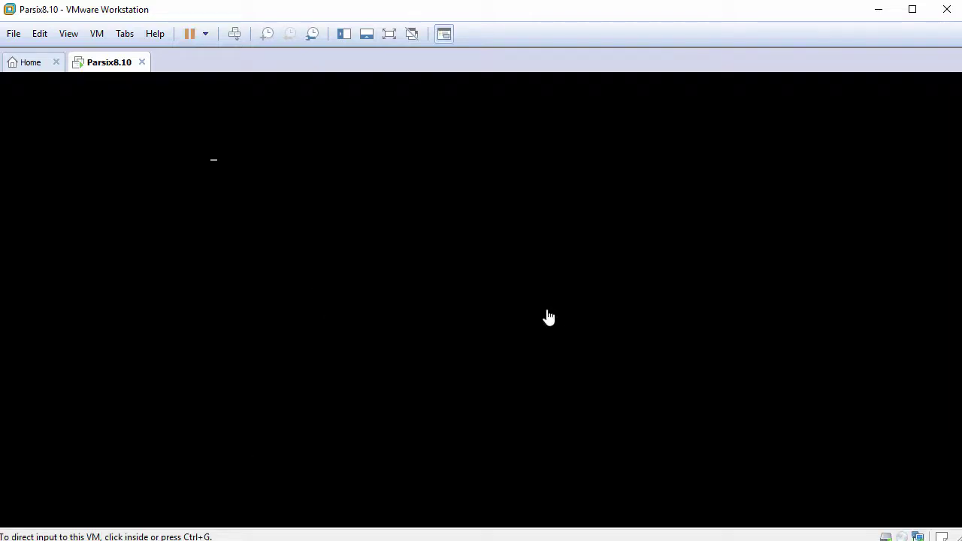
click(548, 318)
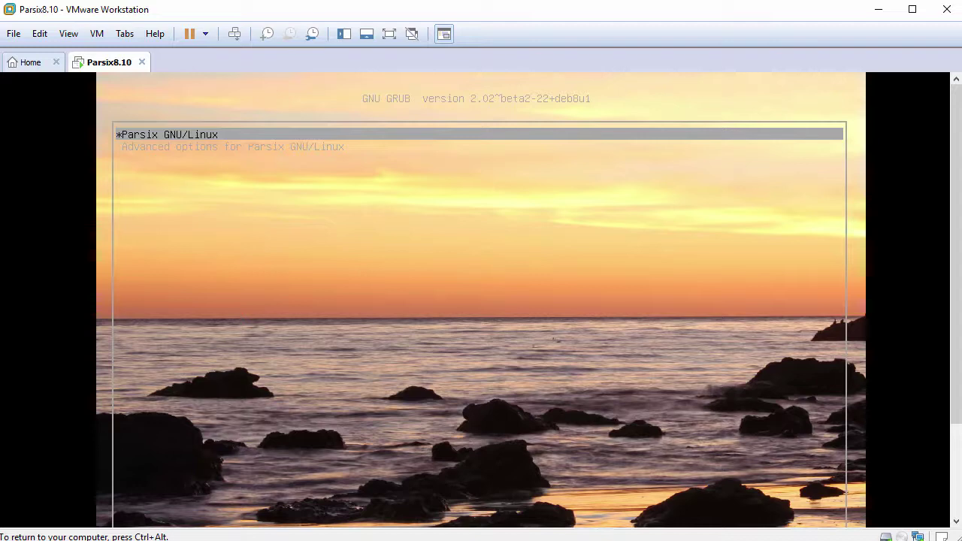
key(Return)
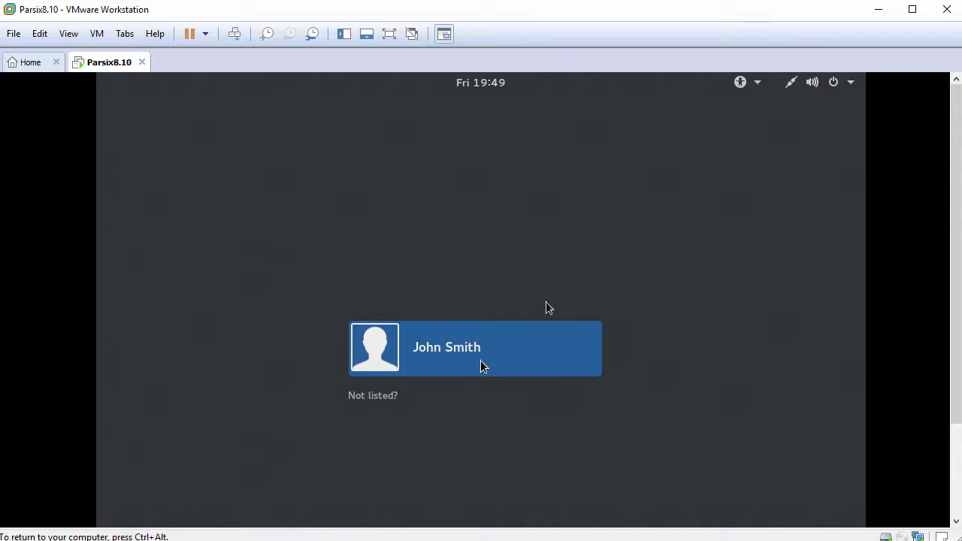
Sign in to the installed system by choosing the listed user and entering the account password.
click(498, 339)
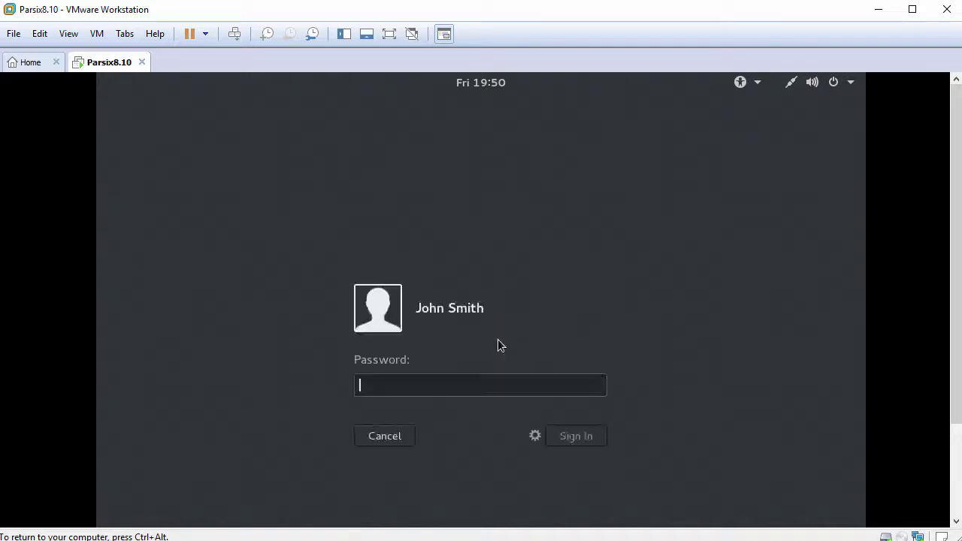
text(********)
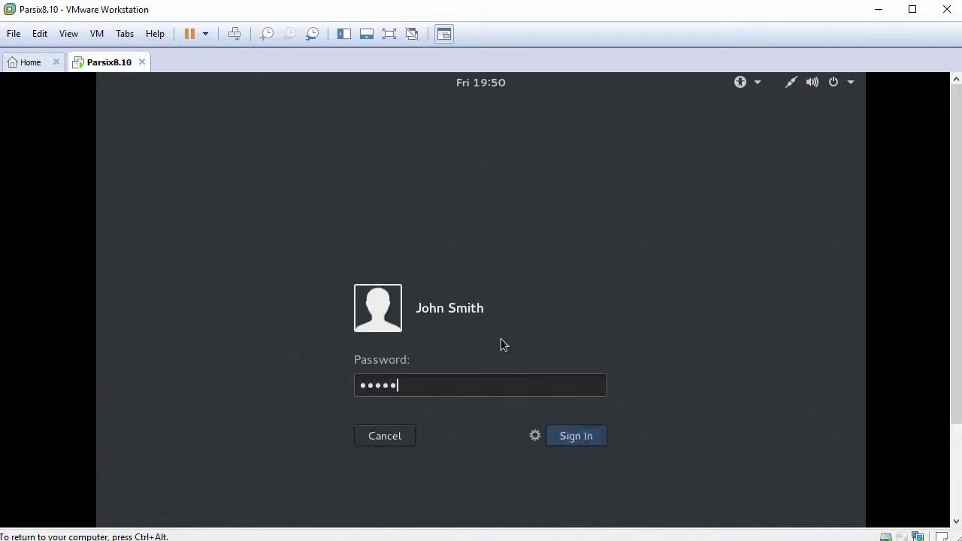
click(580, 438)
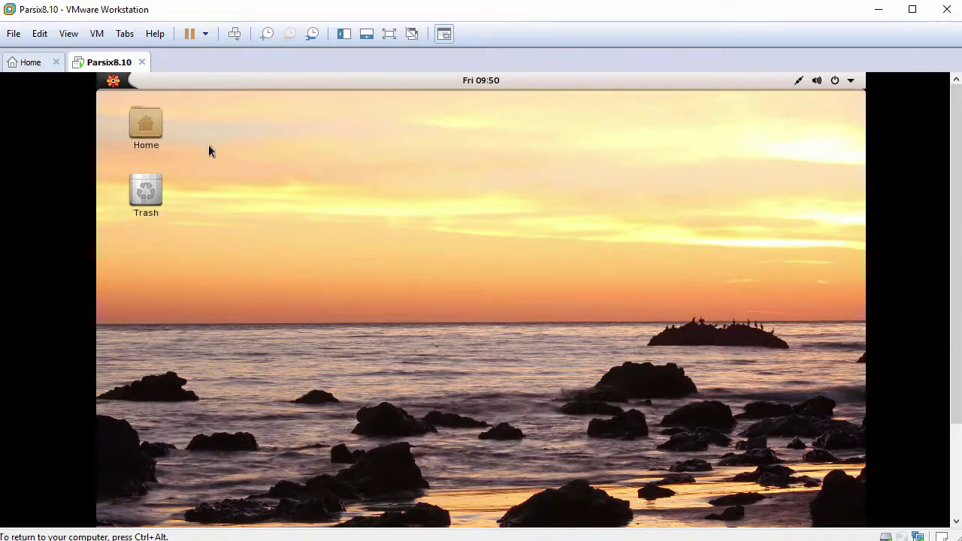
mouse_move(114, 89)
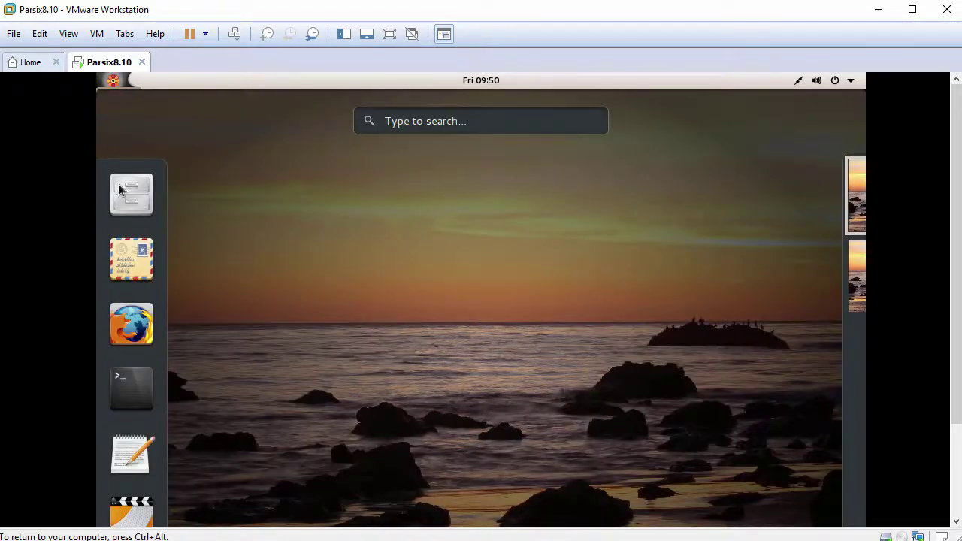
click(427, 288)
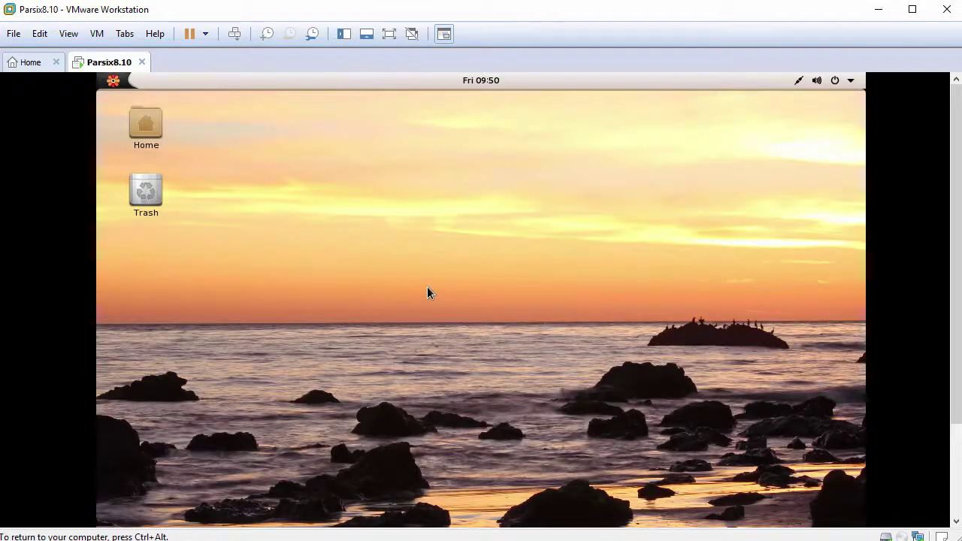
click(69, 34)
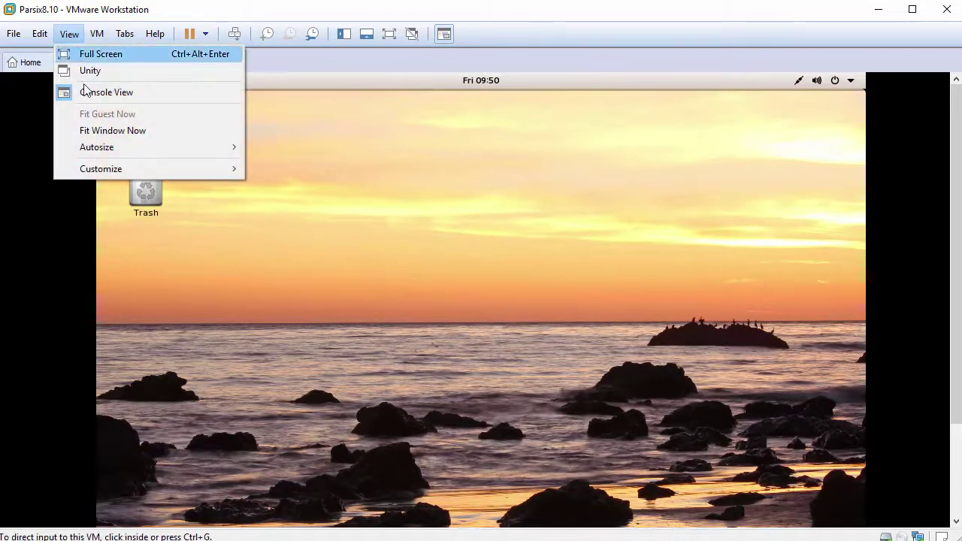
click(404, 254)
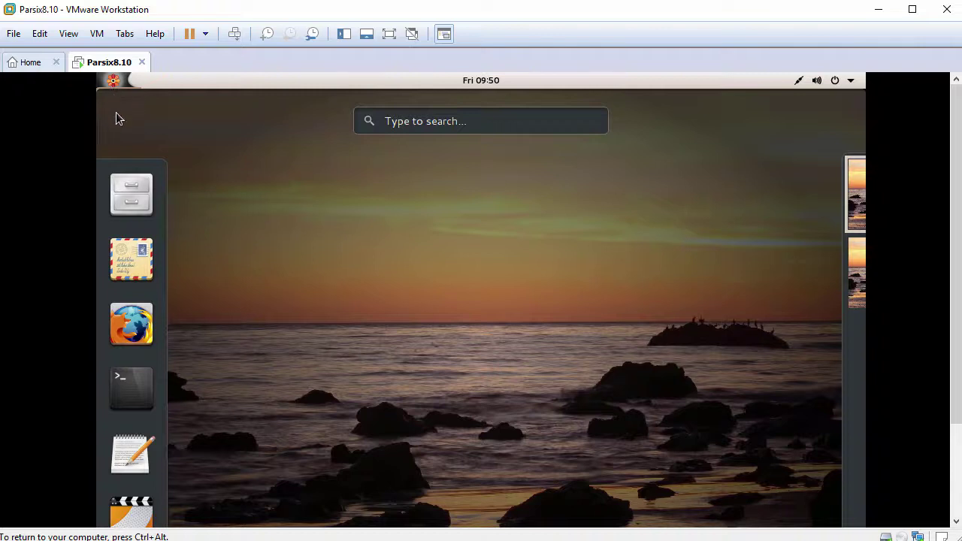
Open a Terminal window on the Parsix desktop.
click(132, 394)
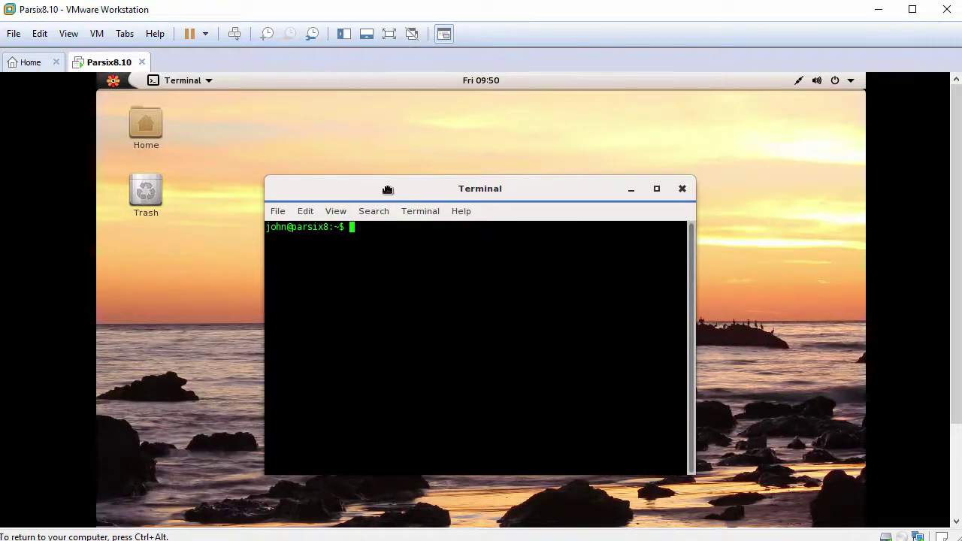
Move the Terminal window to the desktop's upper-left area and enlarge its text by zooming in three times.
drag(388, 189, 296, 111)
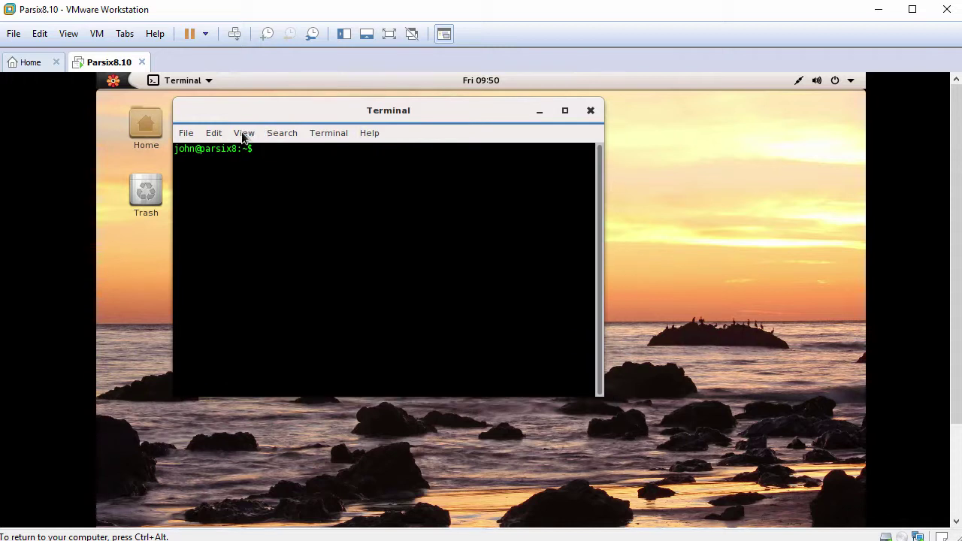
click(244, 133)
click(275, 191)
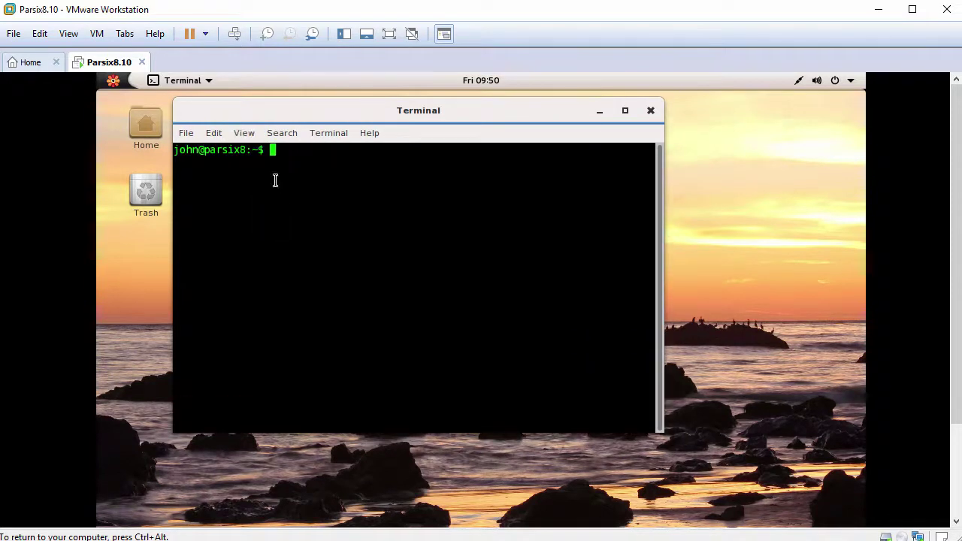
click(245, 132)
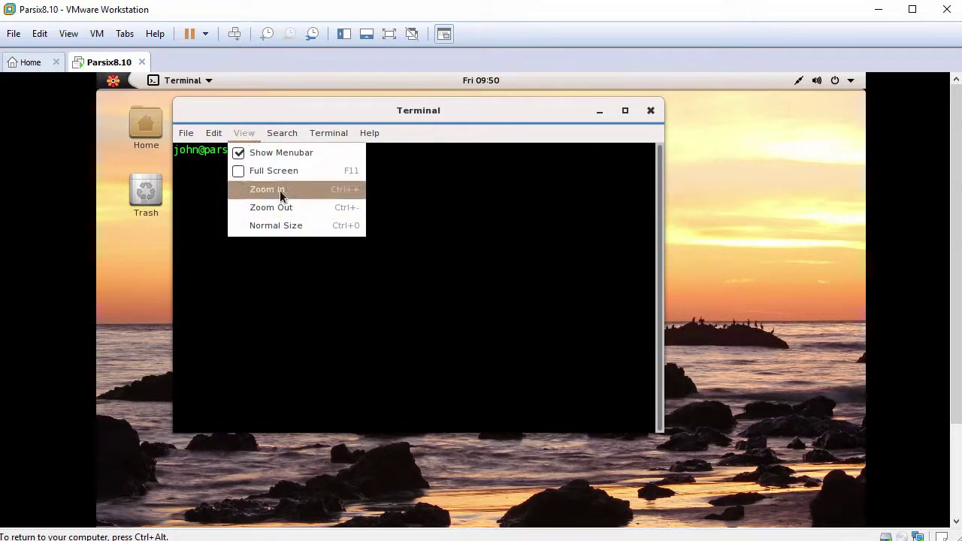
click(280, 190)
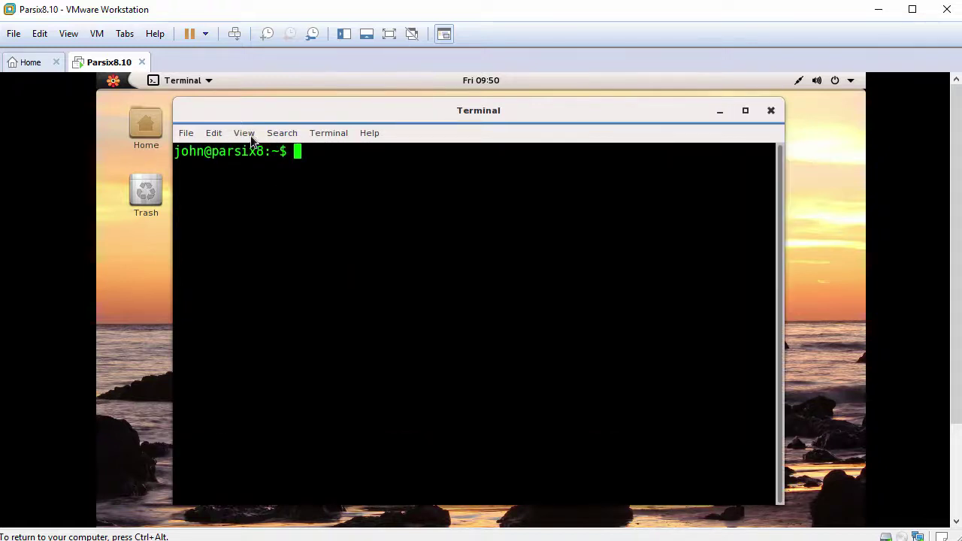
click(248, 134)
click(275, 190)
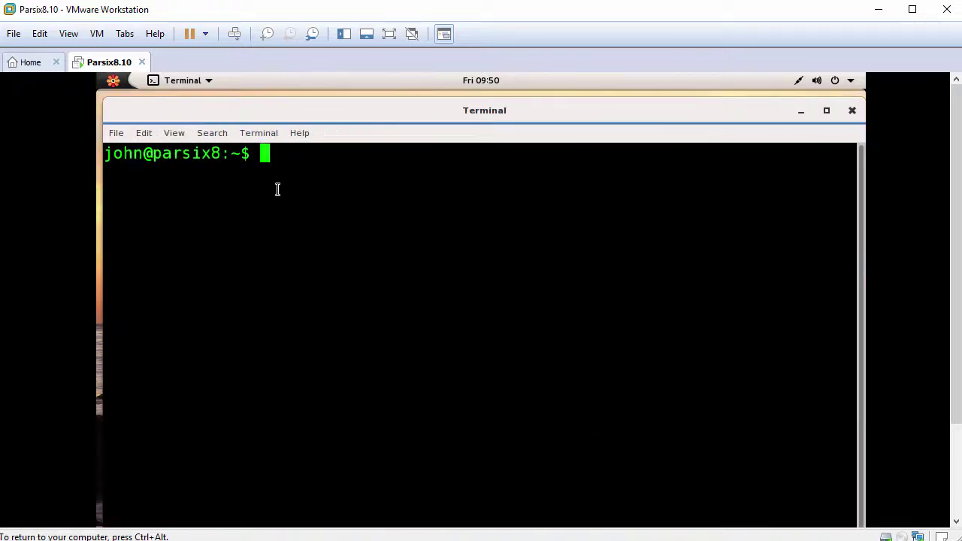
mouse_move(307, 97)
mouse_down()
mouse_move(301, 172)
mouse_move(314, 150)
mouse_move(307, 103)
mouse_up()
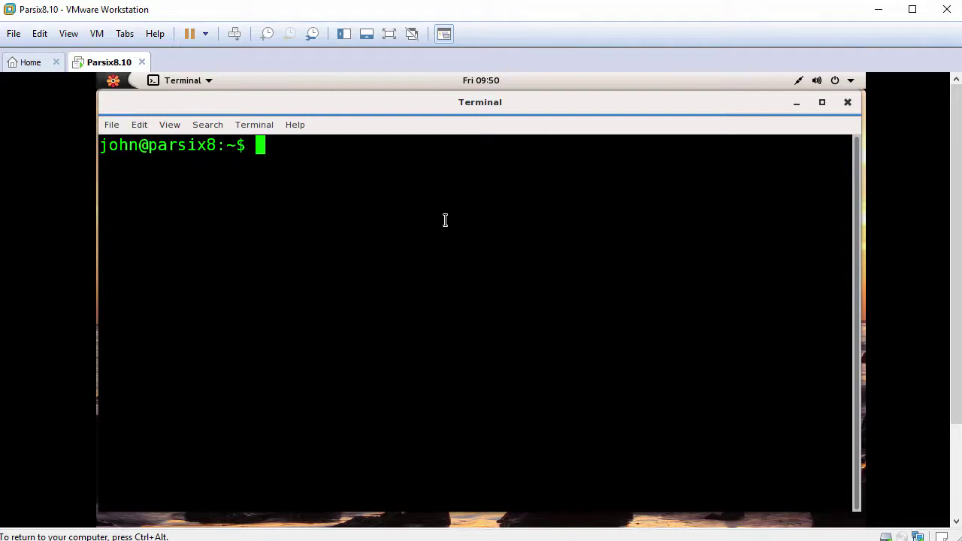
Check the current account with whoami and switch to a root login shell with su -, entering the root password.
text(whoami)
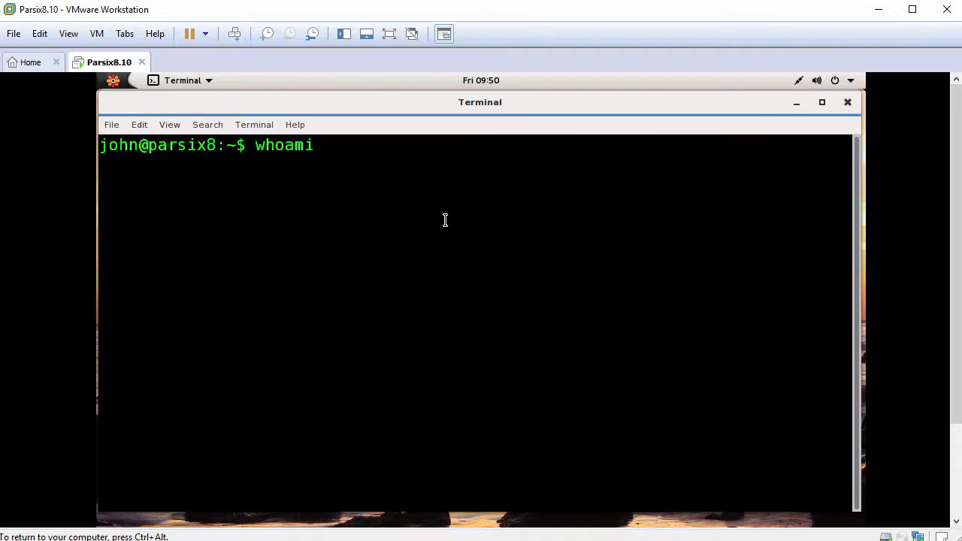
key(Return)
text(su -)
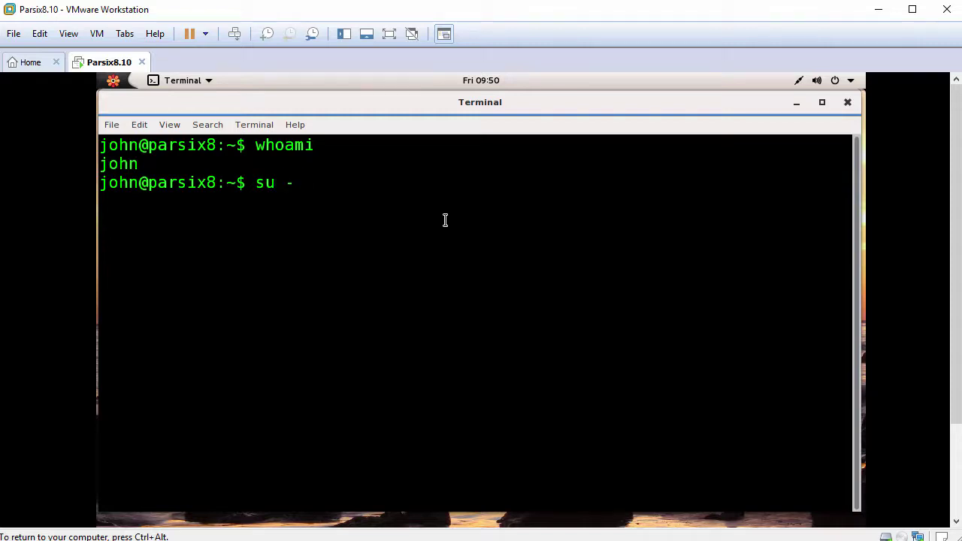
key(Return)
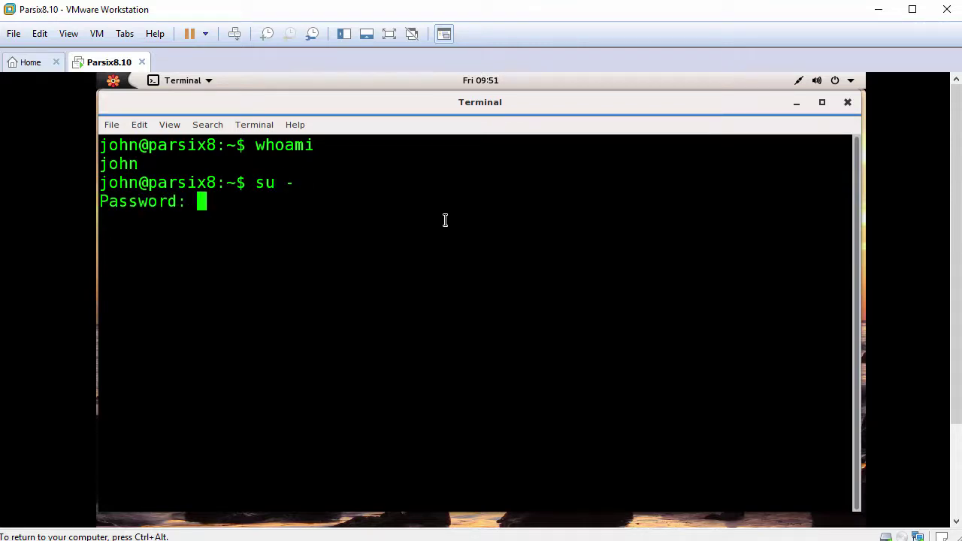
key(Return)
Run whoami in the root shell to check the active account, and clear the terminal.
text(wh)
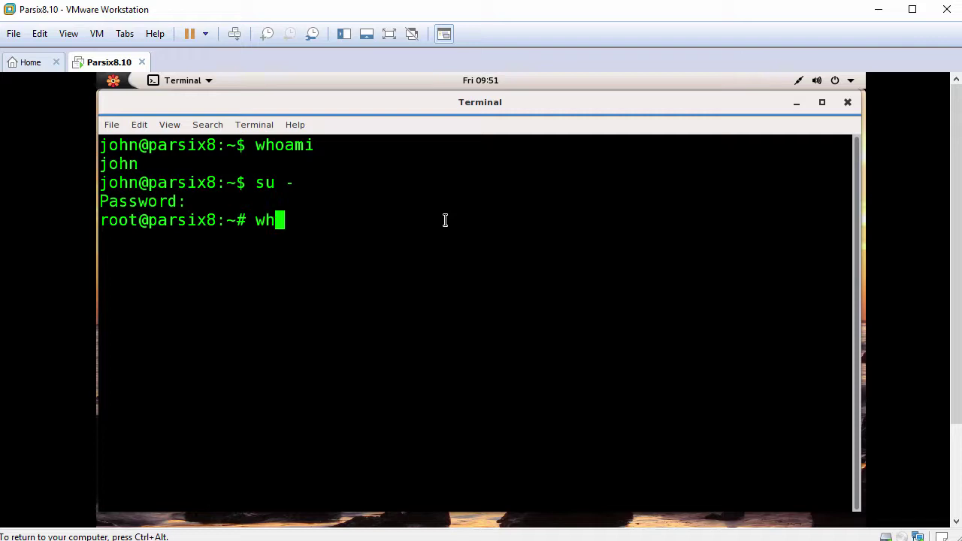
text(oami)
key(Return)
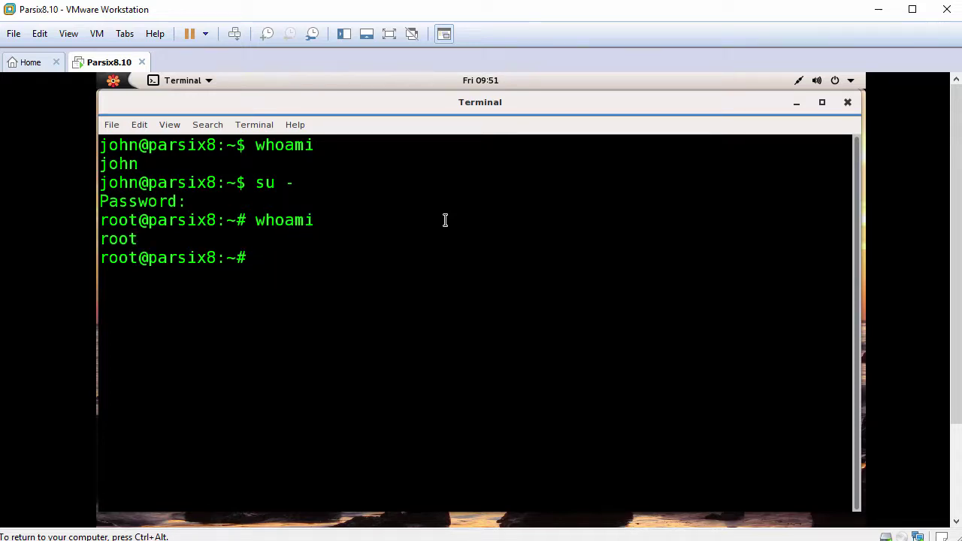
text(clear)
key(Return)
key(Return)
text(ping )
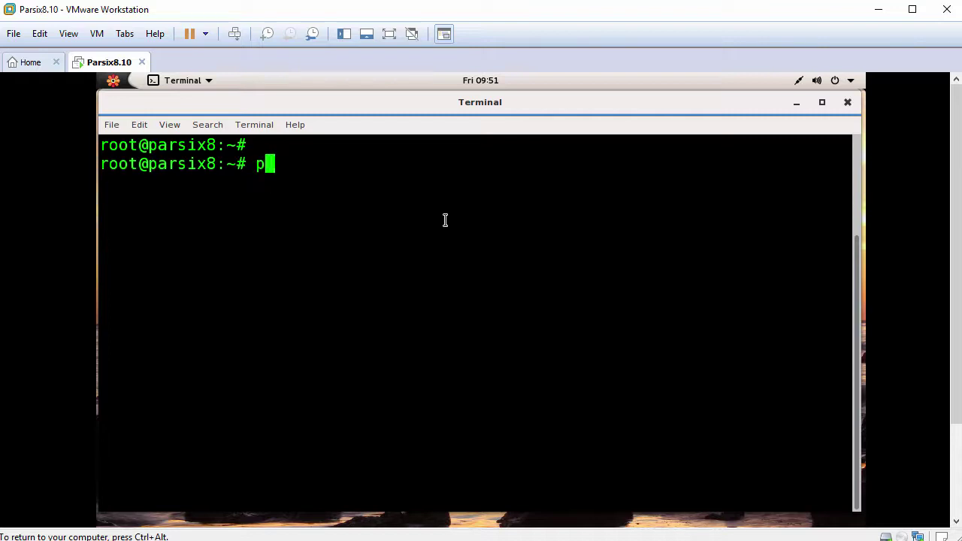
text(-c)
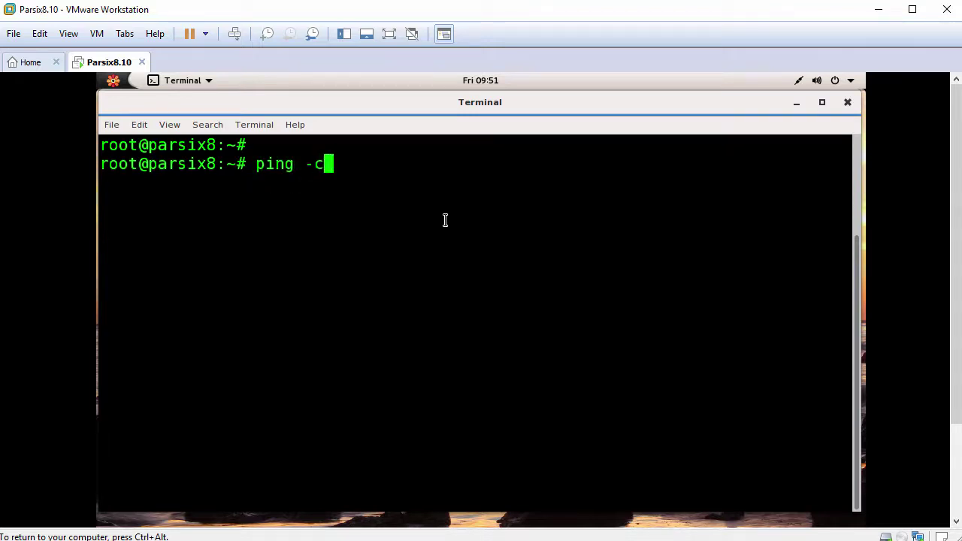
text( 3 www.)
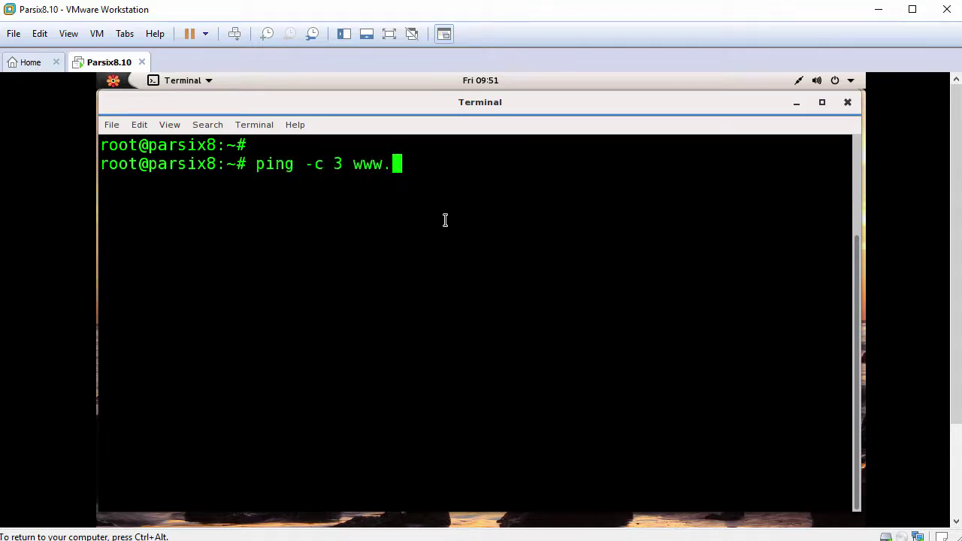
text(google.com)
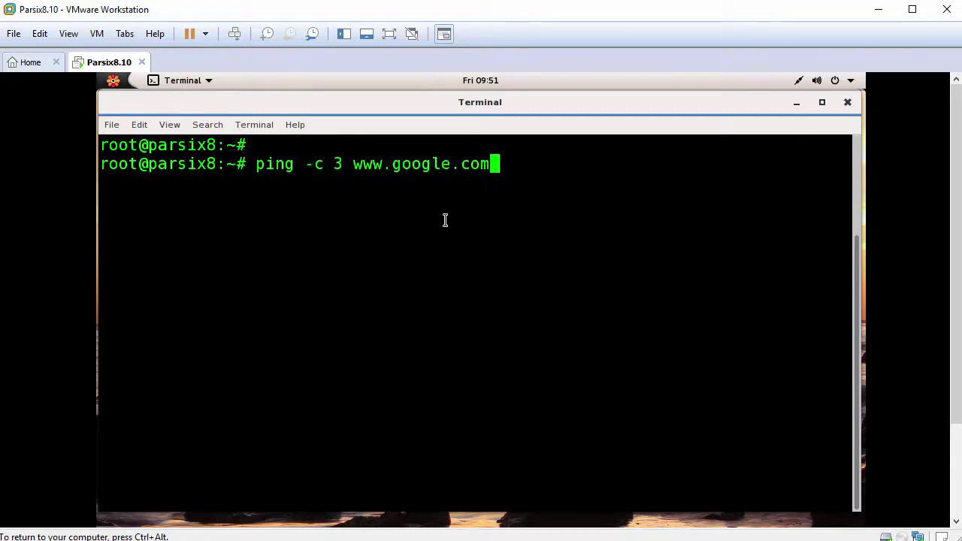
key(Return)
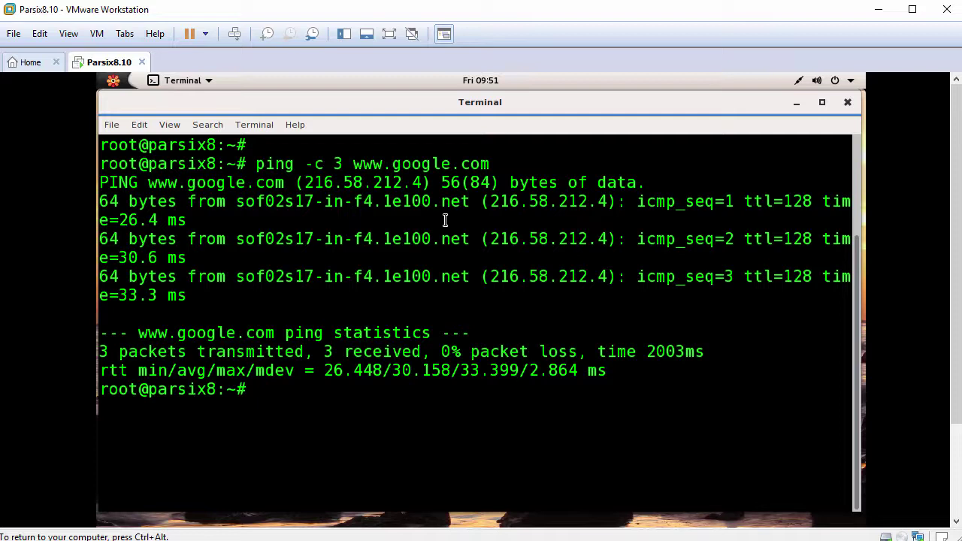
key(Return)
text(clear)
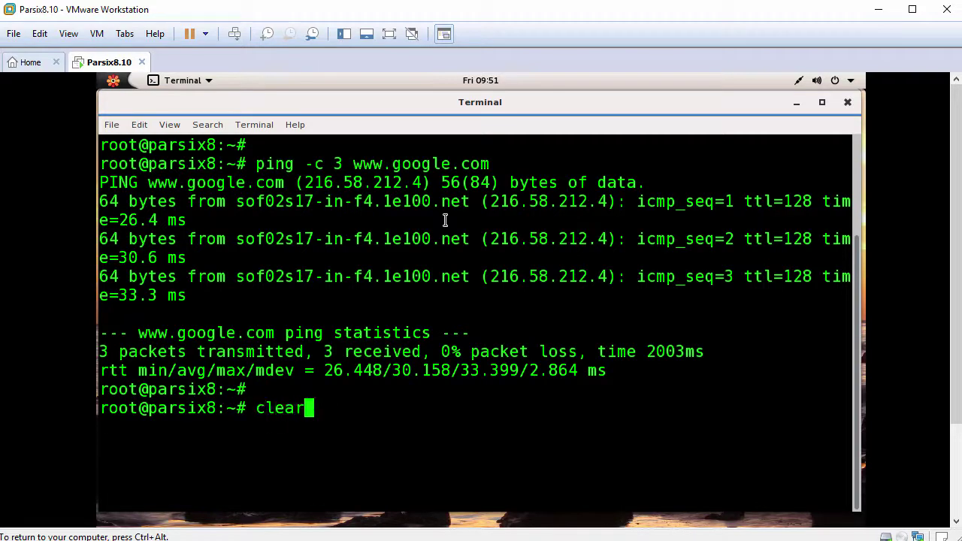
key(Return)
key(Return)
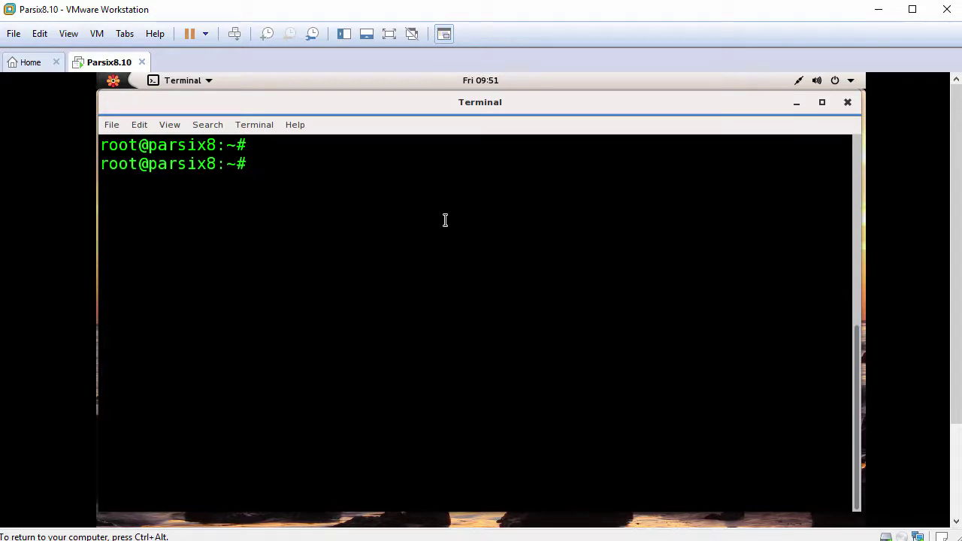
Refresh the package lists with apt-get update, and clear the terminal output.
text(apt-get update)
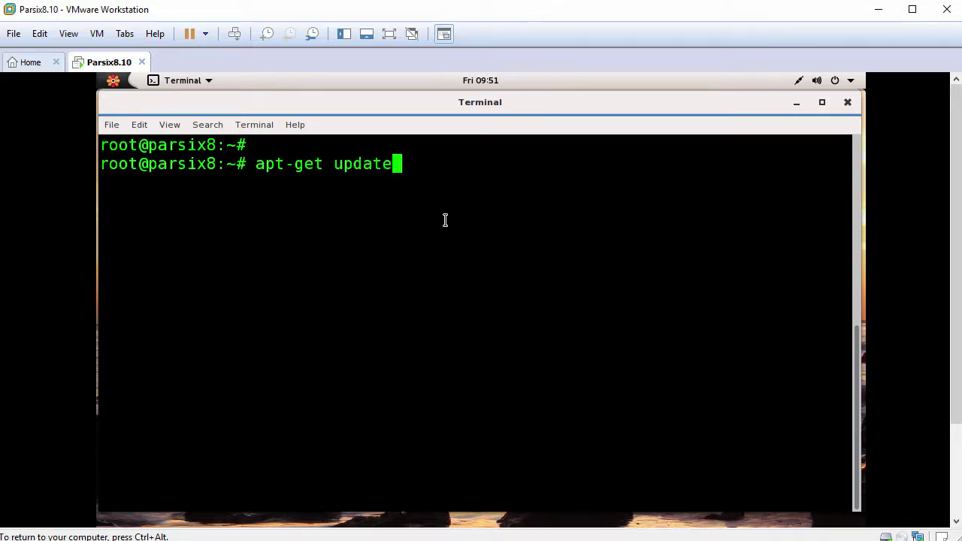
key(Return)
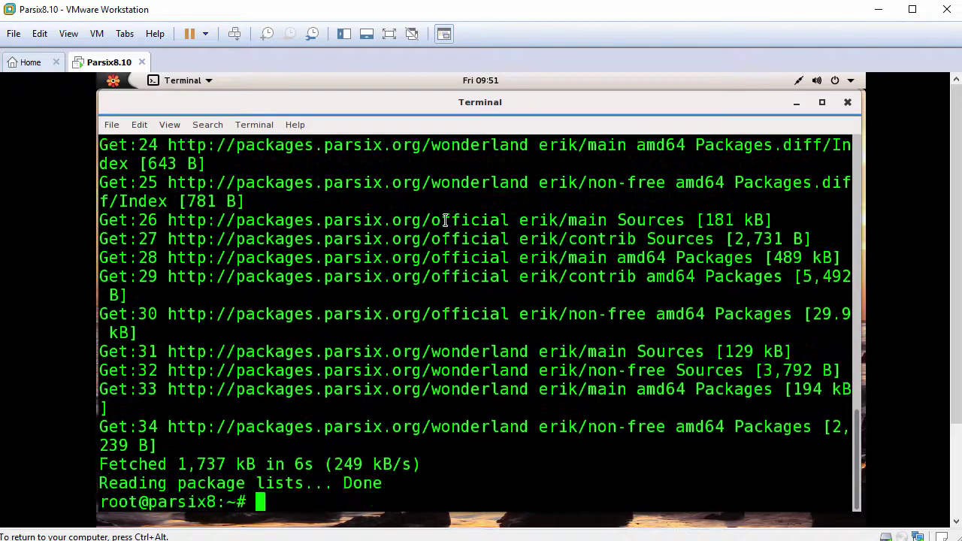
key(Return)
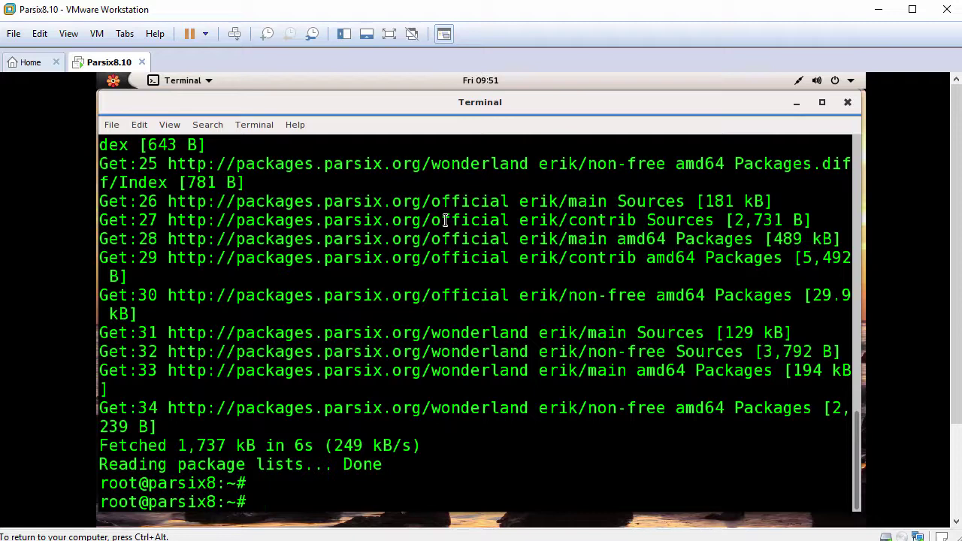
text(clear)
key(Return)
key(Return)
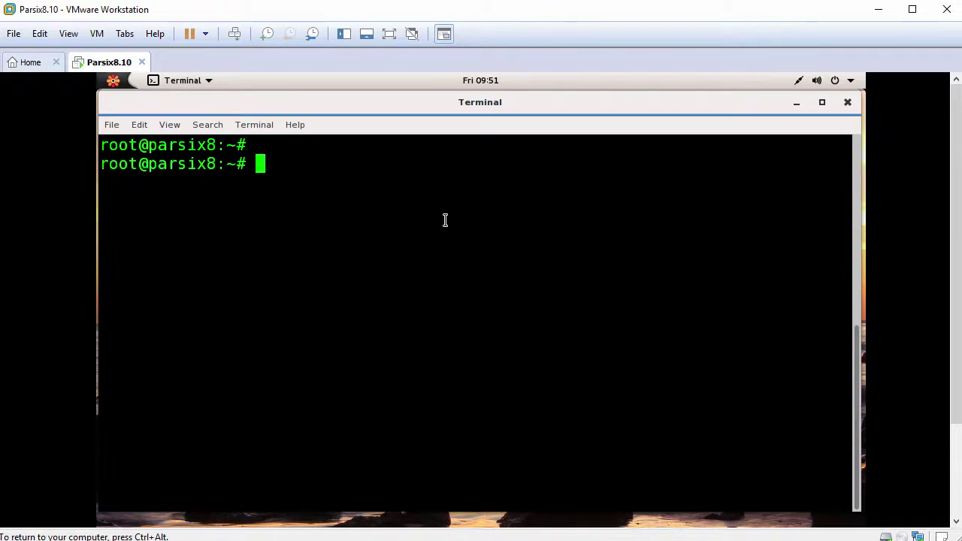
Install the VMware guest tools with apt-get install open-vm-tools-desktop -y.
text(apt-get in)
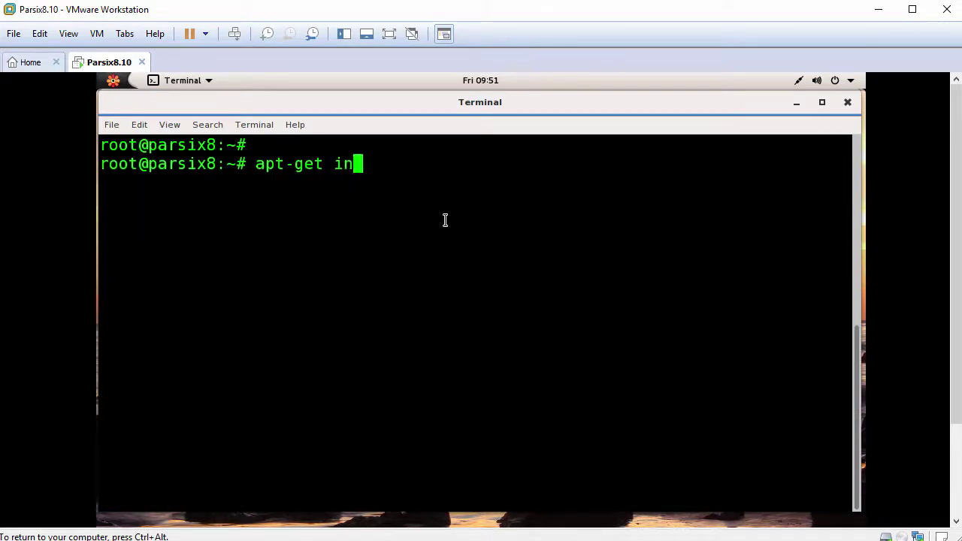
text(stall o)
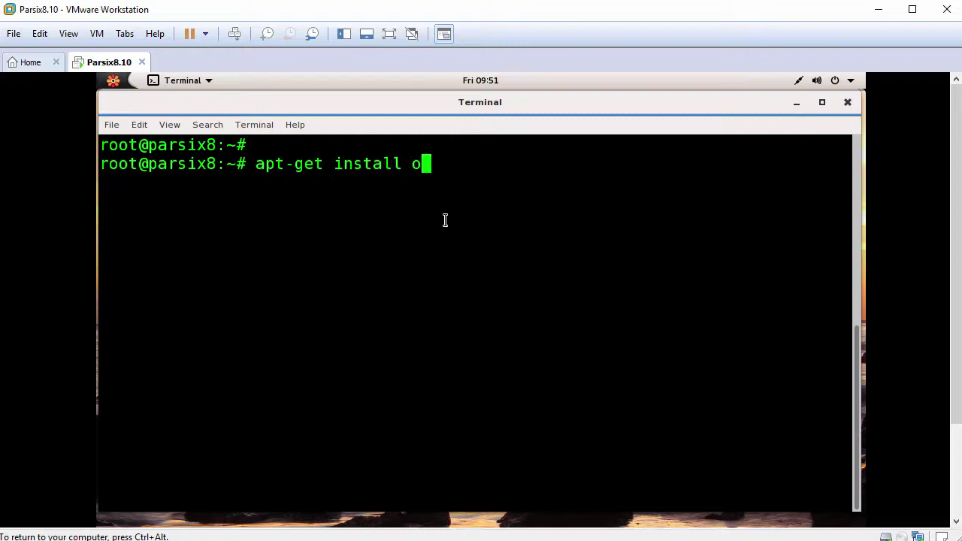
text(pen-vm-)
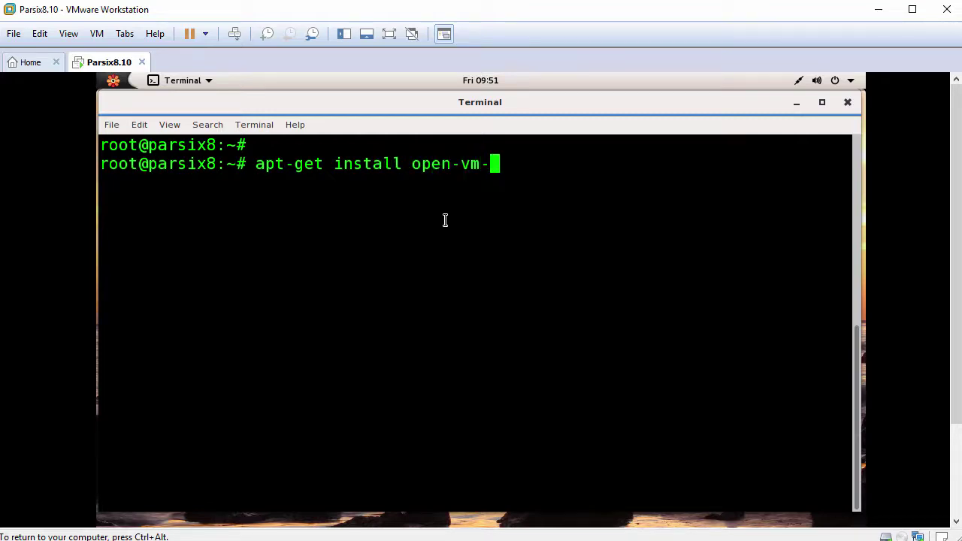
text(tools-desk)
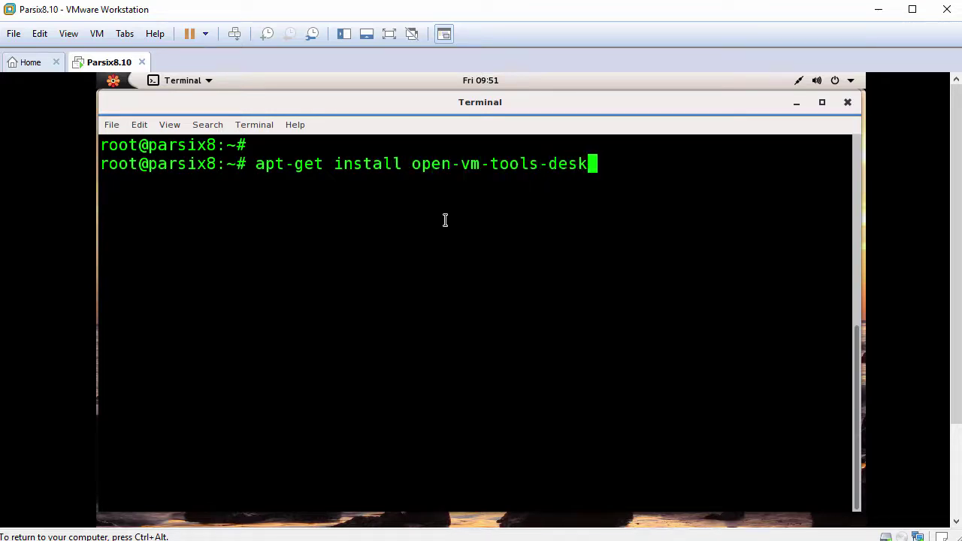
text(top -y)
key(Return)
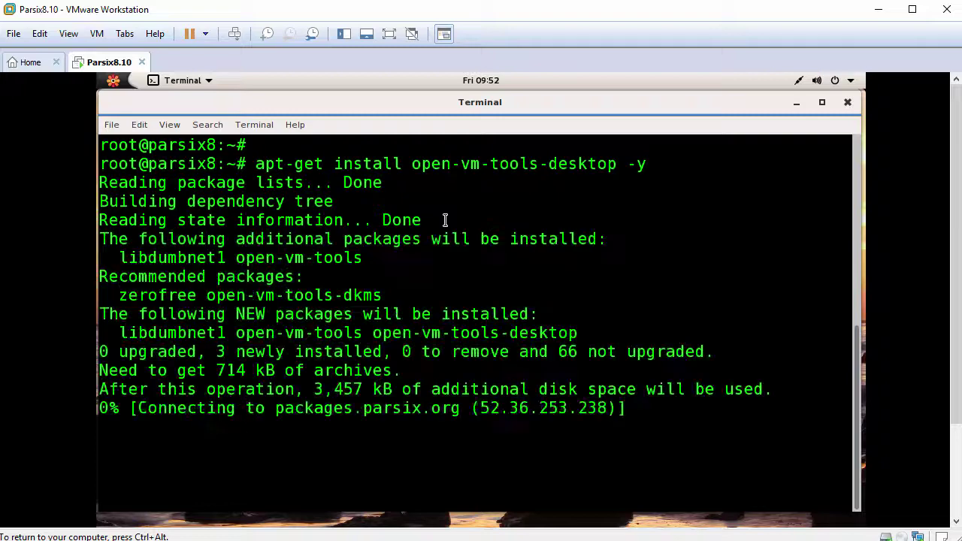